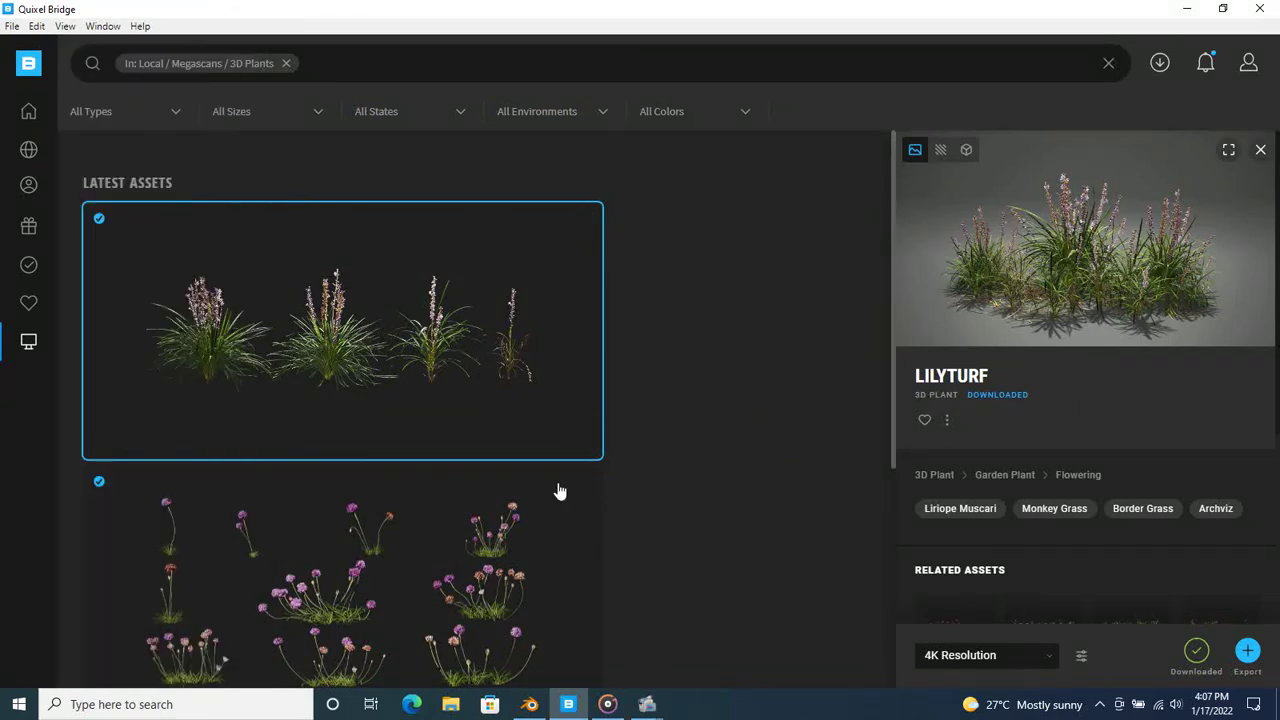
Step: Export the Lilyturf 3D plant from Quixel Bridge to Blender at 4K resolution
{"action": "scroll", "coordinate": [560, 491], "scroll_direction": "down", "scroll_amount": 3}
{"action": "scroll", "coordinate": [395, 506], "scroll_direction": "up", "scroll_amount": 3}
{"action": "left_click", "coordinate": [586, 219]}
{"action": "left_click", "coordinate": [533, 708]}
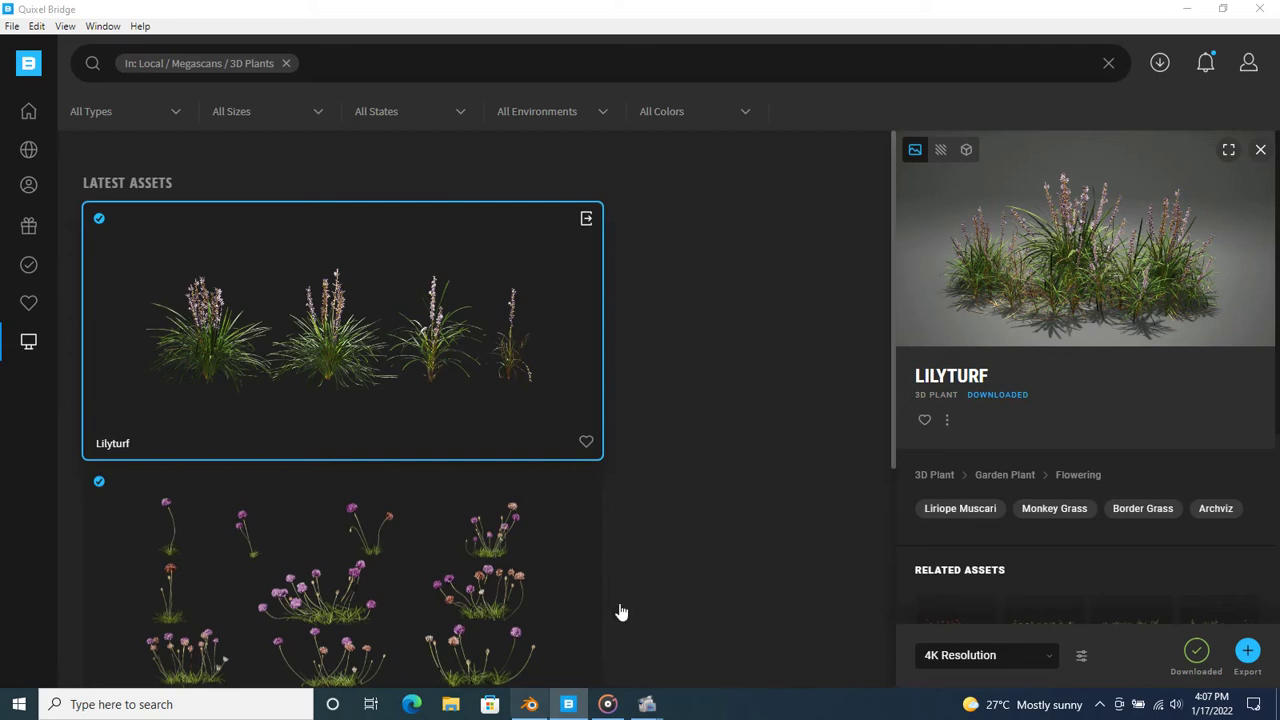
Step: Delete the default cube from the Blender scene
{"action": "left_click", "coordinate": [530, 702]}
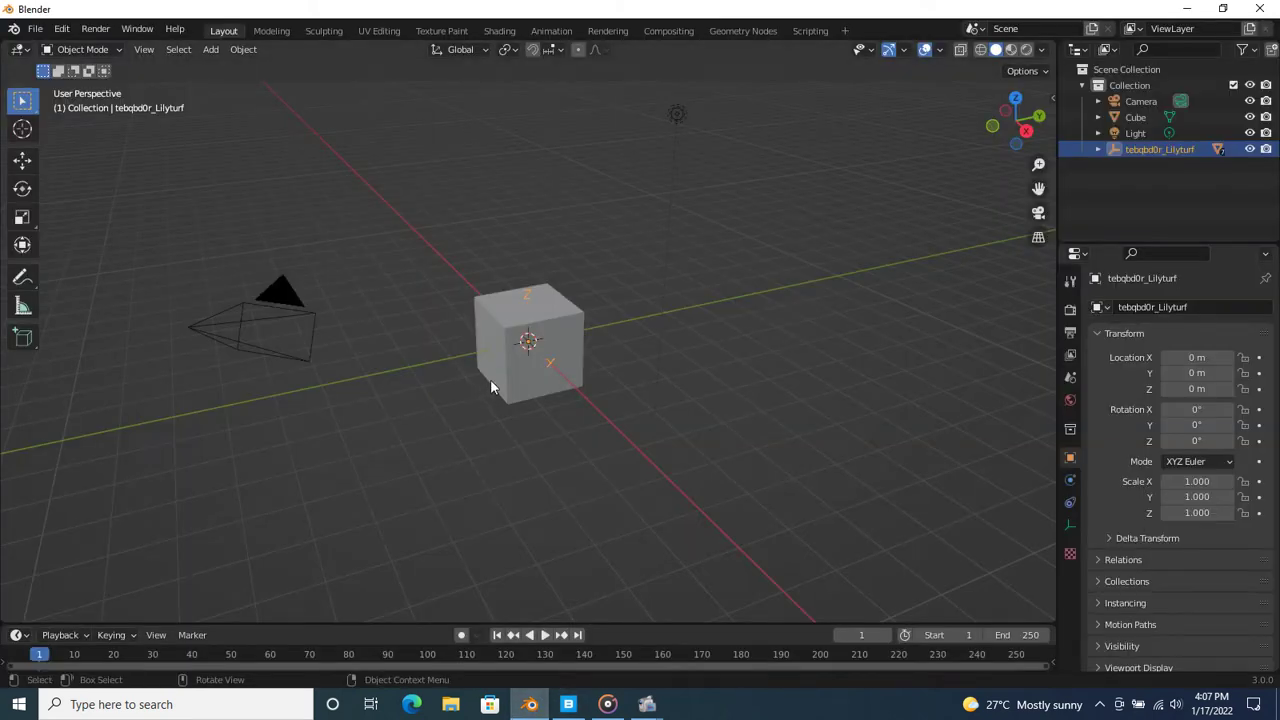
{"action": "left_click", "coordinate": [624, 310]}
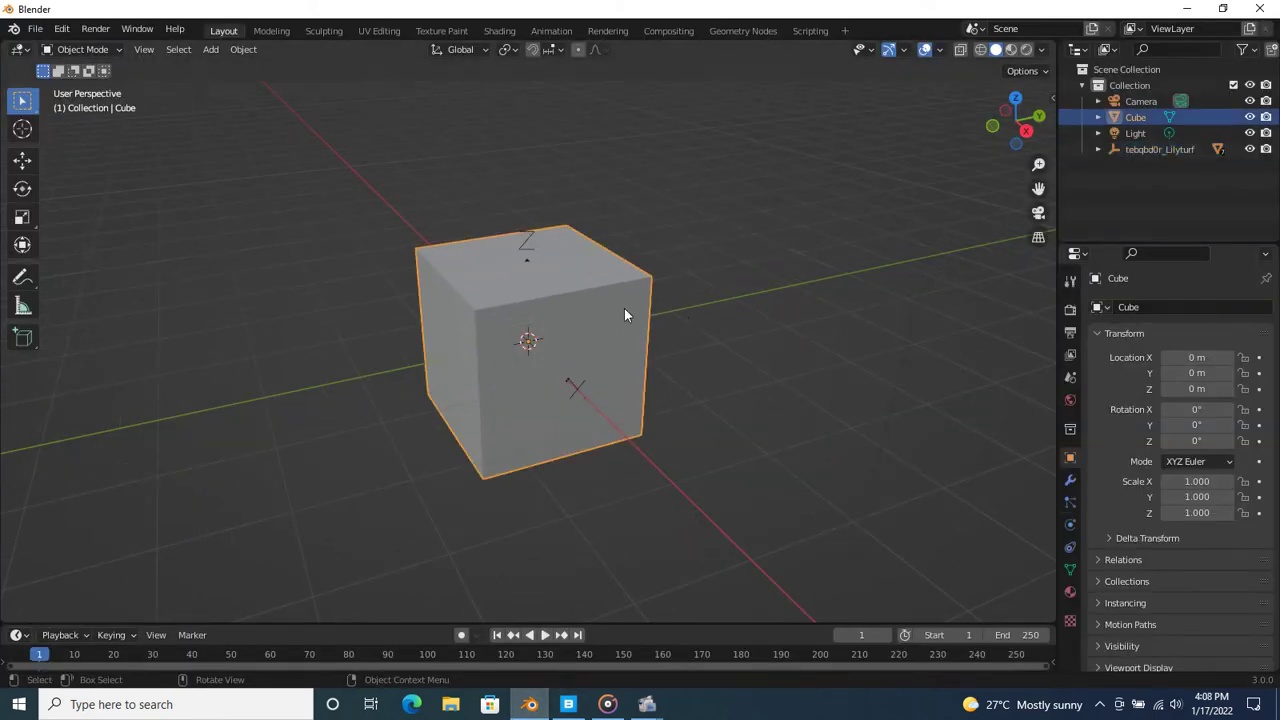
{"action": "key", "text": "Delete"}
Step: Switch the viewport to Rendered shading, frame the Lilyturf, and enlarge the lower editor area
{"action": "scroll", "coordinate": [621, 343], "scroll_direction": "up", "scroll_amount": 1}
{"action": "scroll", "coordinate": [621, 343], "scroll_direction": "up", "scroll_amount": 2}
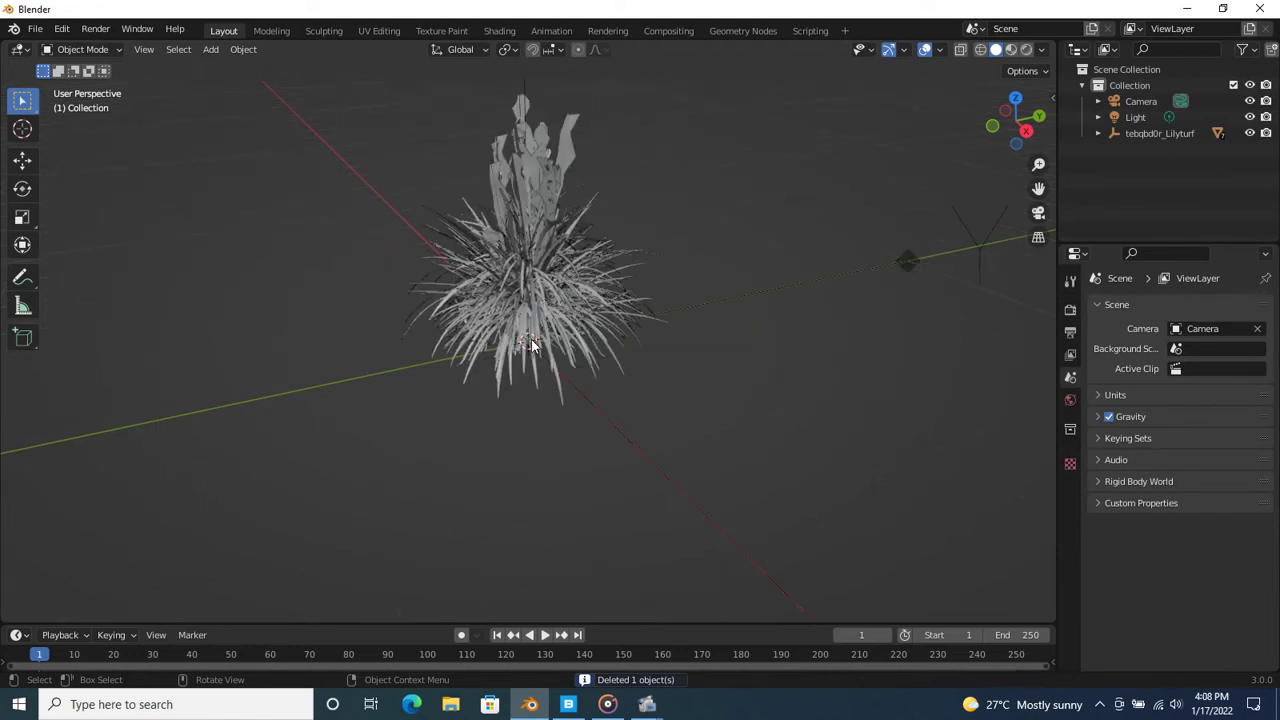
{"action": "scroll", "coordinate": [615, 420], "scroll_direction": "up", "scroll_amount": 3}
{"action": "scroll", "coordinate": [613, 484], "scroll_direction": "down", "scroll_amount": 1}
{"action": "scroll", "coordinate": [623, 439], "scroll_direction": "down", "scroll_amount": 2}
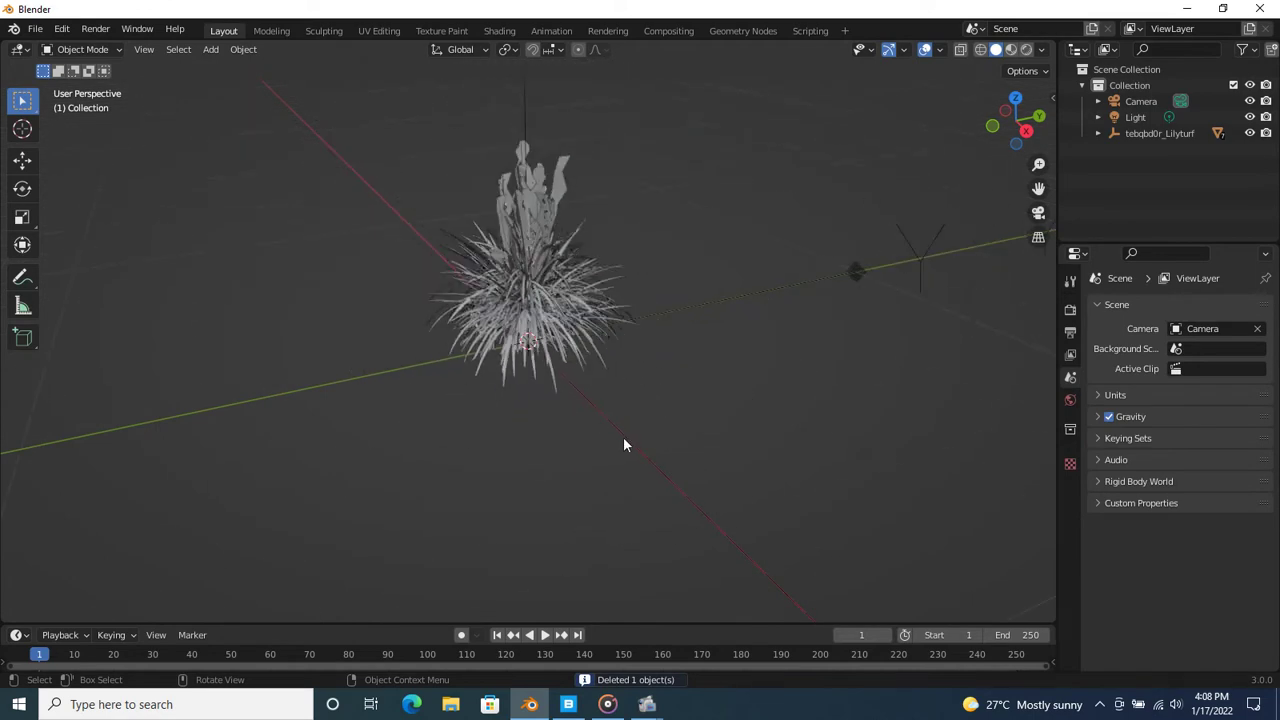
{"action": "left_click", "coordinate": [1025, 50]}
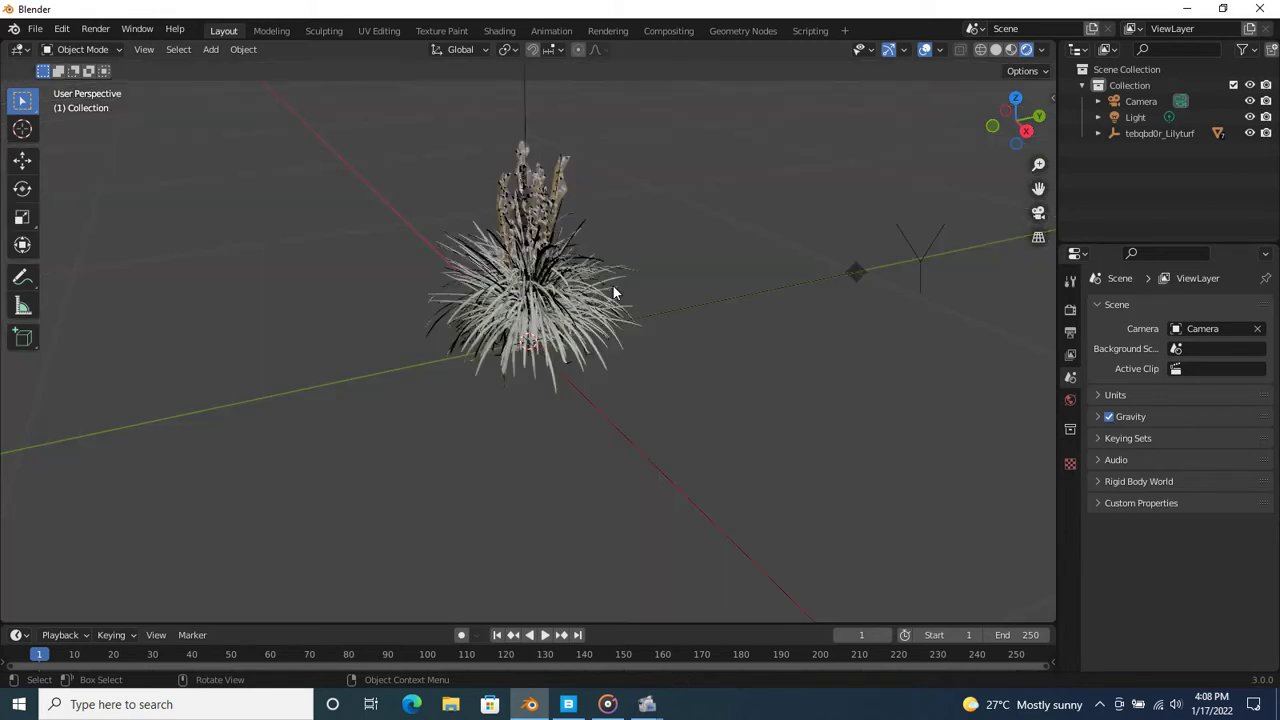
{"action": "scroll", "coordinate": [559, 278], "scroll_direction": "up", "scroll_amount": 4}
{"action": "mouse_move", "coordinate": [559, 278]}
{"action": "middle_mouse_down"}
{"action": "mouse_move", "coordinate": [642, 223]}
{"action": "mouse_move", "coordinate": [657, 363]}
{"action": "middle_mouse_up"}
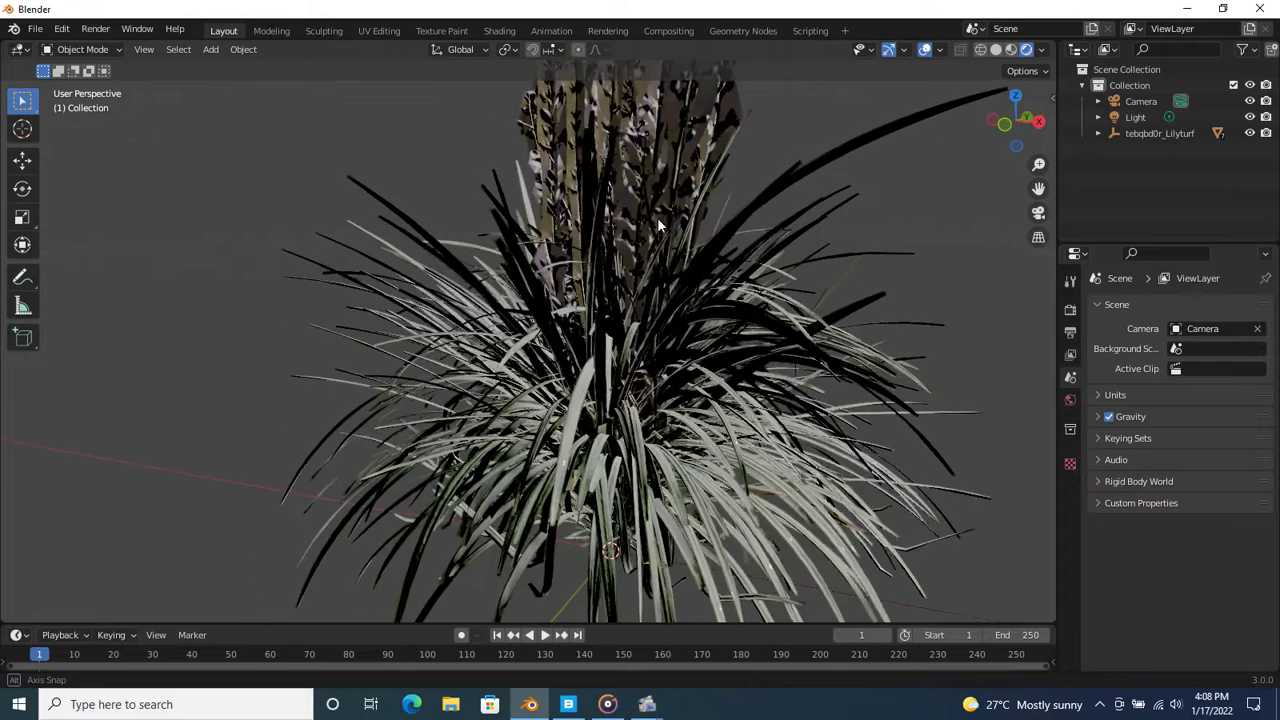
{"action": "scroll", "coordinate": [657, 363], "scroll_direction": "down", "scroll_amount": 4}
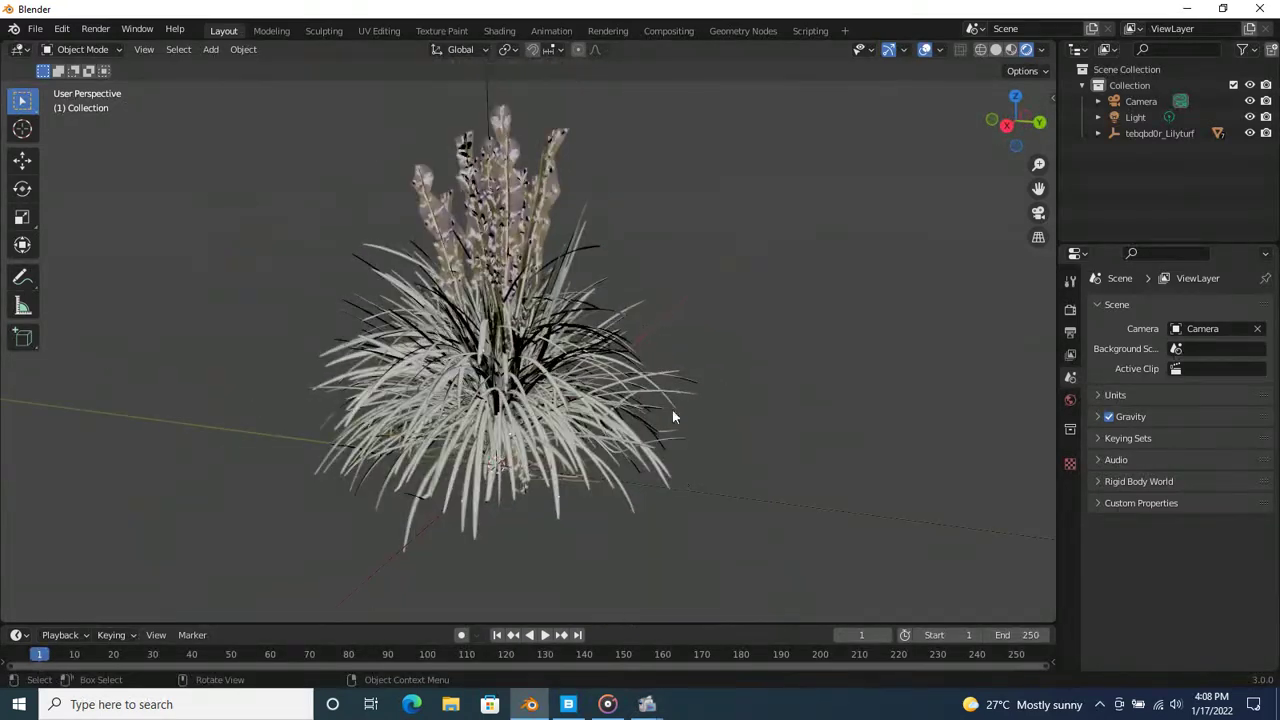
{"action": "left_click_drag", "start_coordinate": [613, 623], "coordinate": [634, 458]}
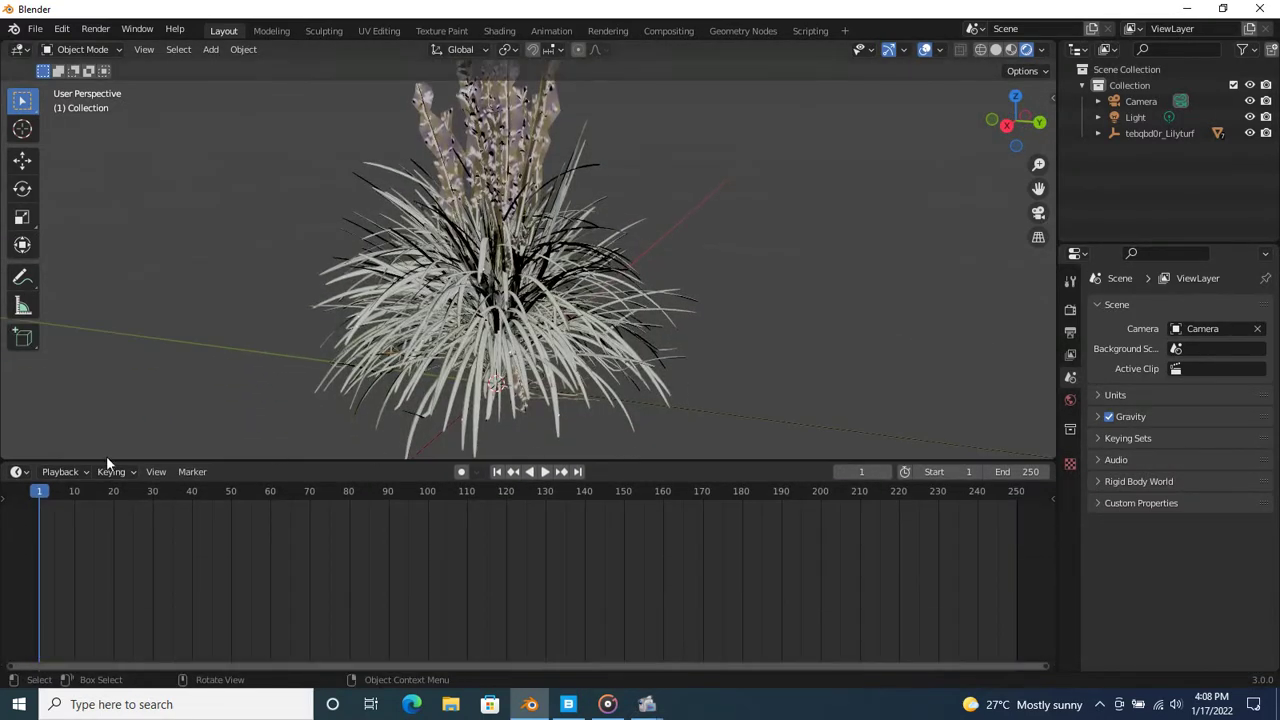
Step: Turn the lower area into the Shader Editor showing the Lilyturf material nodes
{"action": "left_click", "coordinate": [17, 472]}
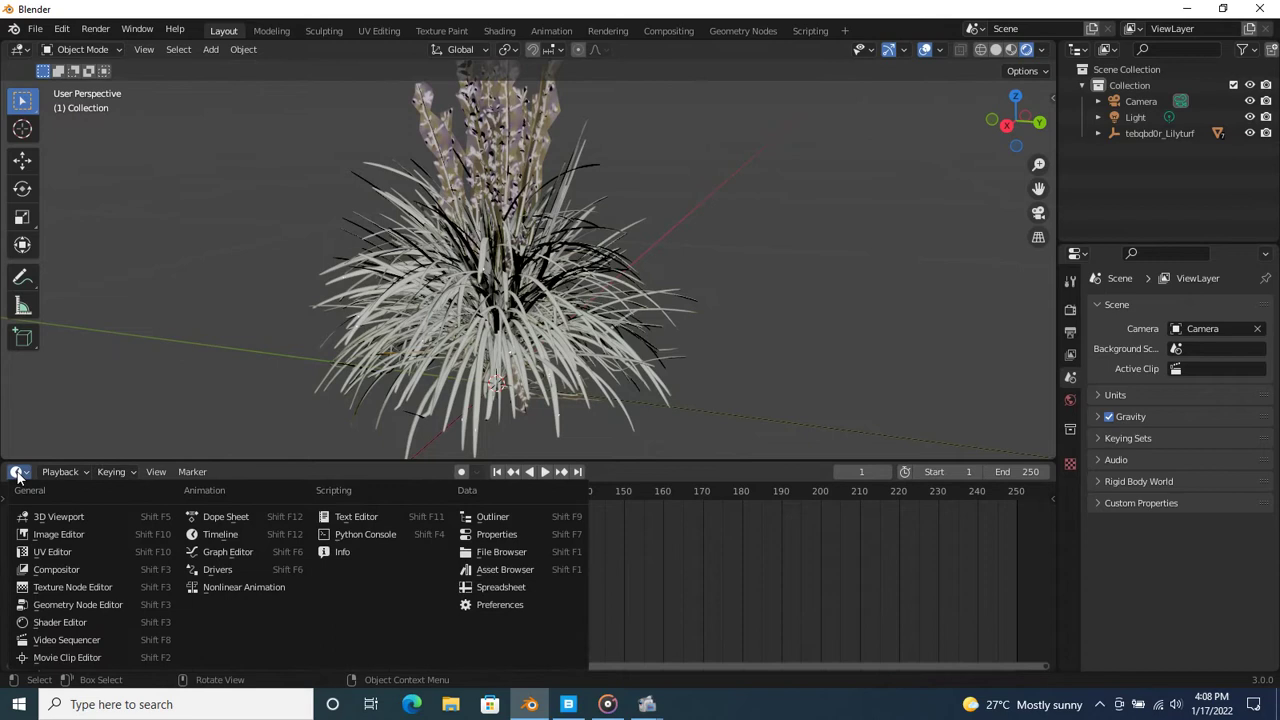
{"action": "left_click", "coordinate": [71, 624]}
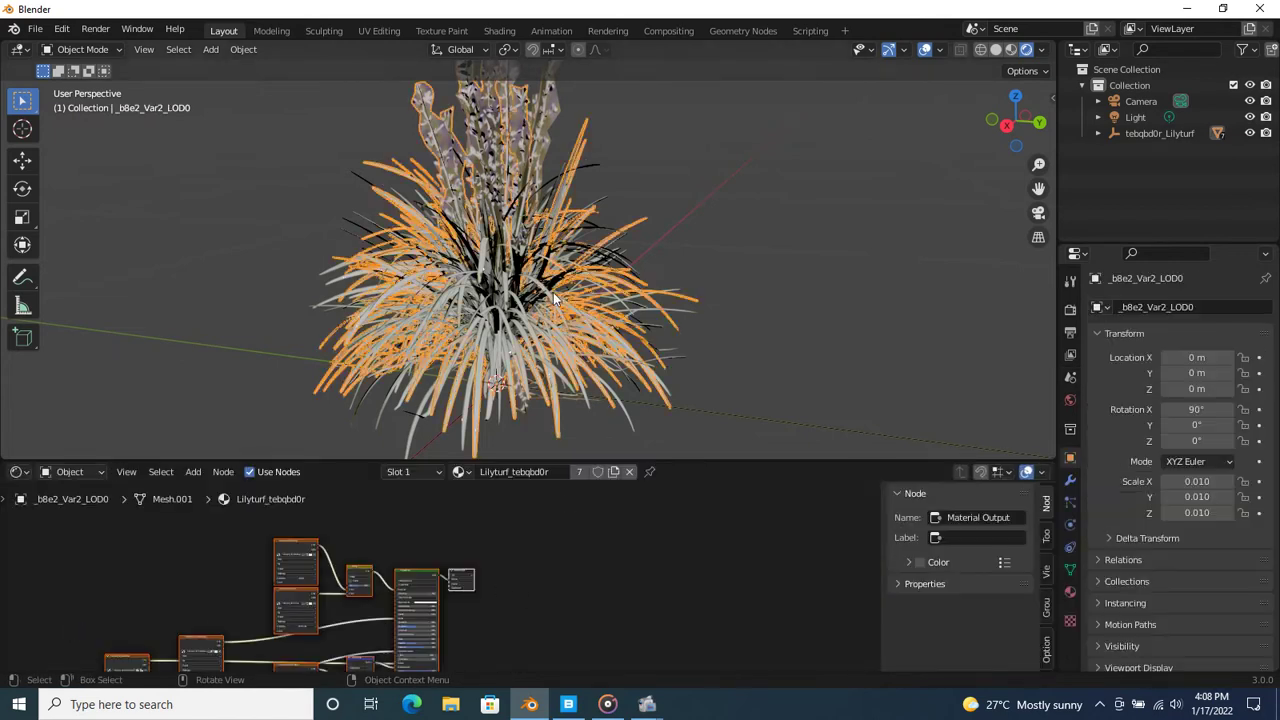
{"action": "scroll", "coordinate": [518, 606], "scroll_direction": "up", "scroll_amount": 2}
{"action": "scroll", "coordinate": [602, 603], "scroll_direction": "up", "scroll_amount": 2}
{"action": "scroll", "coordinate": [590, 580], "scroll_direction": "up", "scroll_amount": 2}
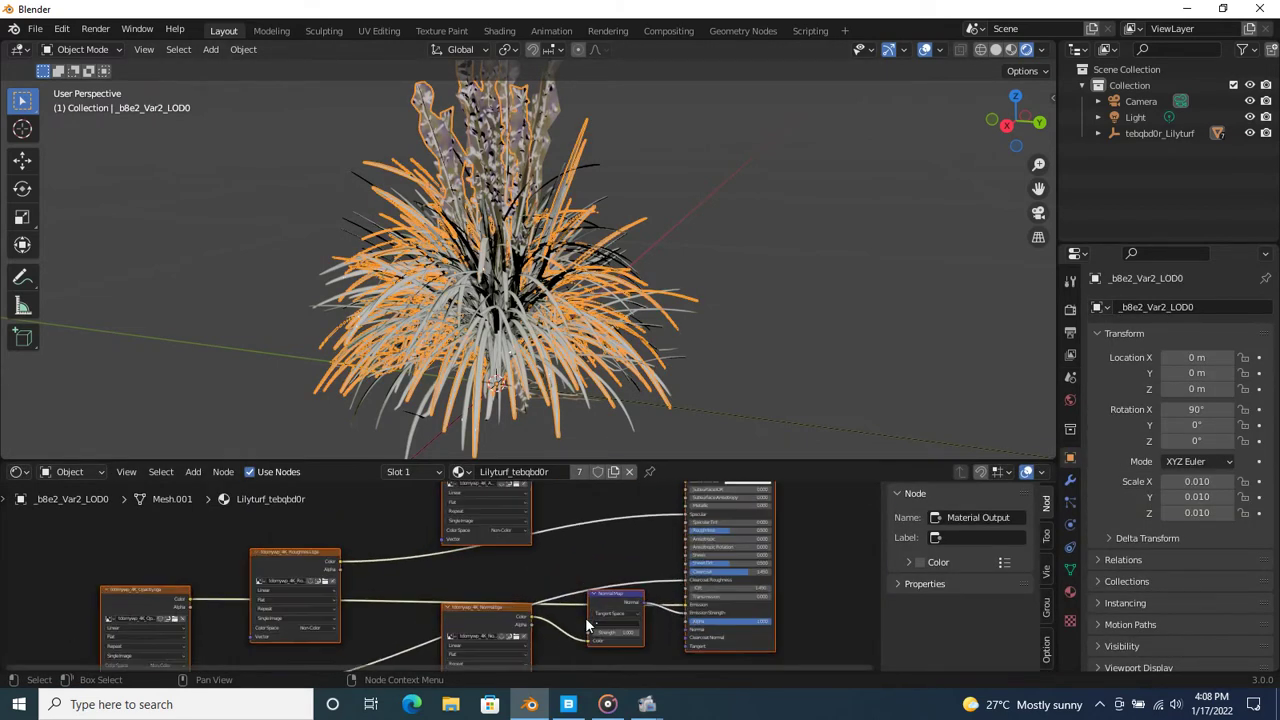
{"action": "scroll", "coordinate": [548, 530], "scroll_direction": "up", "scroll_amount": 2}
{"action": "scroll", "coordinate": [548, 530], "scroll_direction": "down", "scroll_amount": 2}
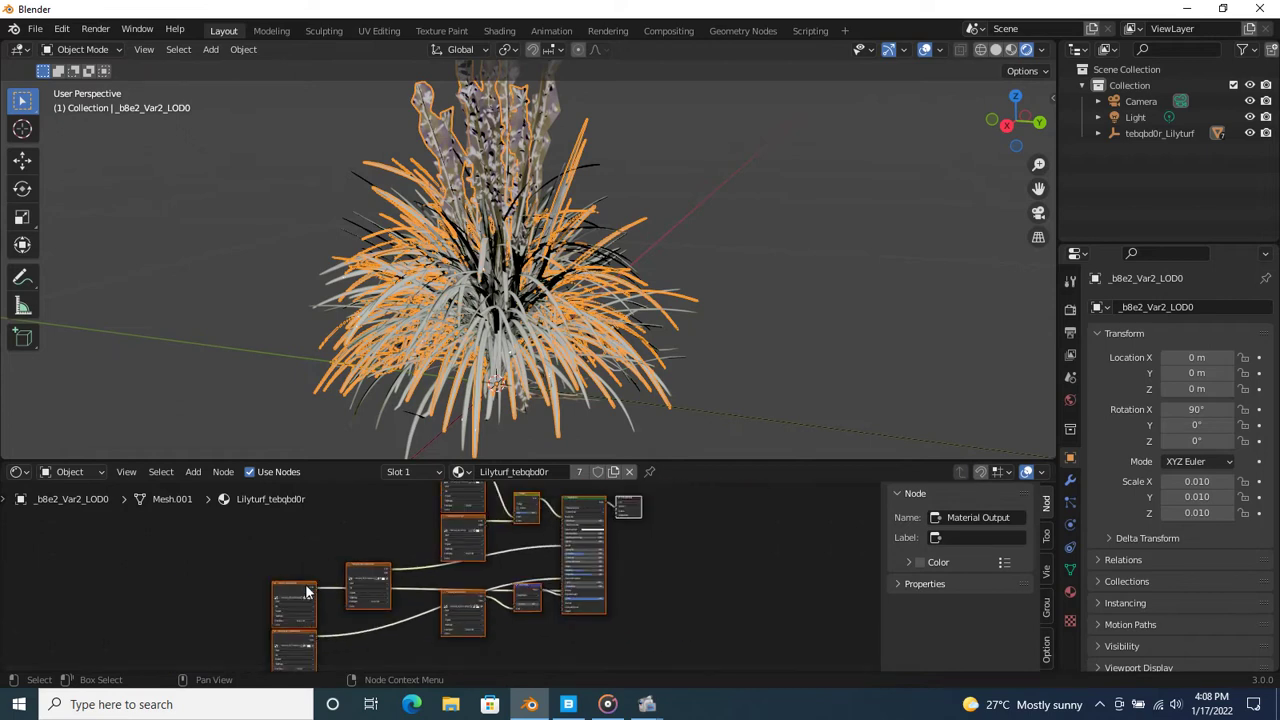
{"action": "middle_click_drag", "start_coordinate": [514, 623], "coordinate": [465, 608]}
{"action": "scroll", "coordinate": [465, 611], "scroll_direction": "up", "scroll_amount": 2}
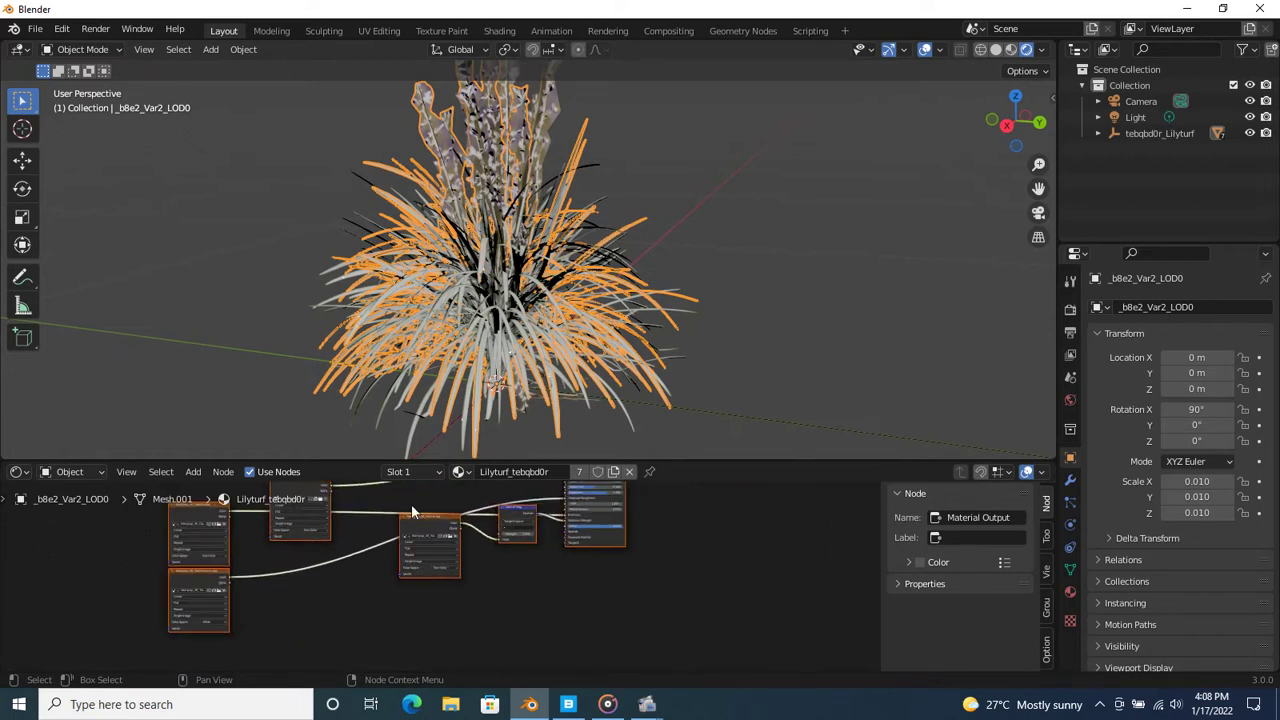
Step: Rearrange the image texture, Normal Map and Image Texture.002 nodes for a clearer layout
{"action": "left_click_drag", "start_coordinate": [427, 525], "coordinate": [427, 590]}
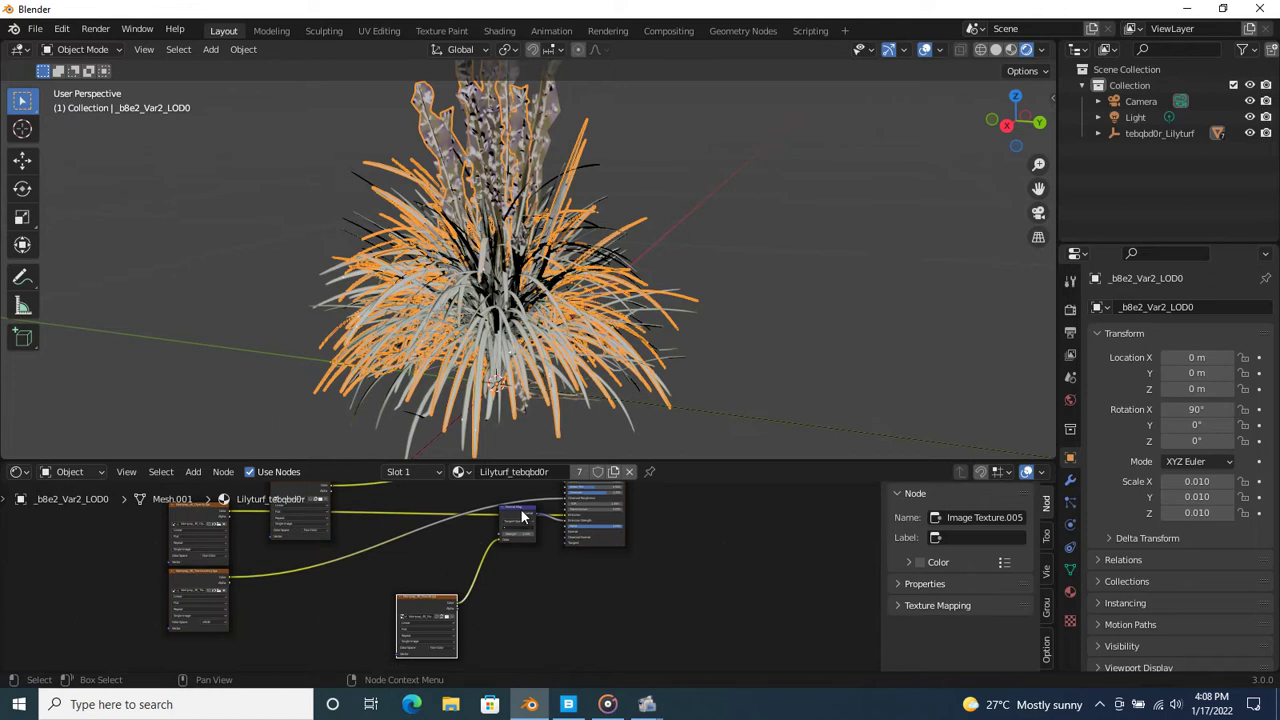
{"action": "left_click_drag", "start_coordinate": [521, 516], "coordinate": [519, 602]}
{"action": "middle_click_drag", "start_coordinate": [462, 580], "coordinate": [513, 620]}
{"action": "mouse_move", "coordinate": [386, 543]}
{"action": "left_mouse_down"}
{"action": "mouse_move", "coordinate": [362, 489]}
{"action": "mouse_move", "coordinate": [365, 580]}
{"action": "left_mouse_up"}
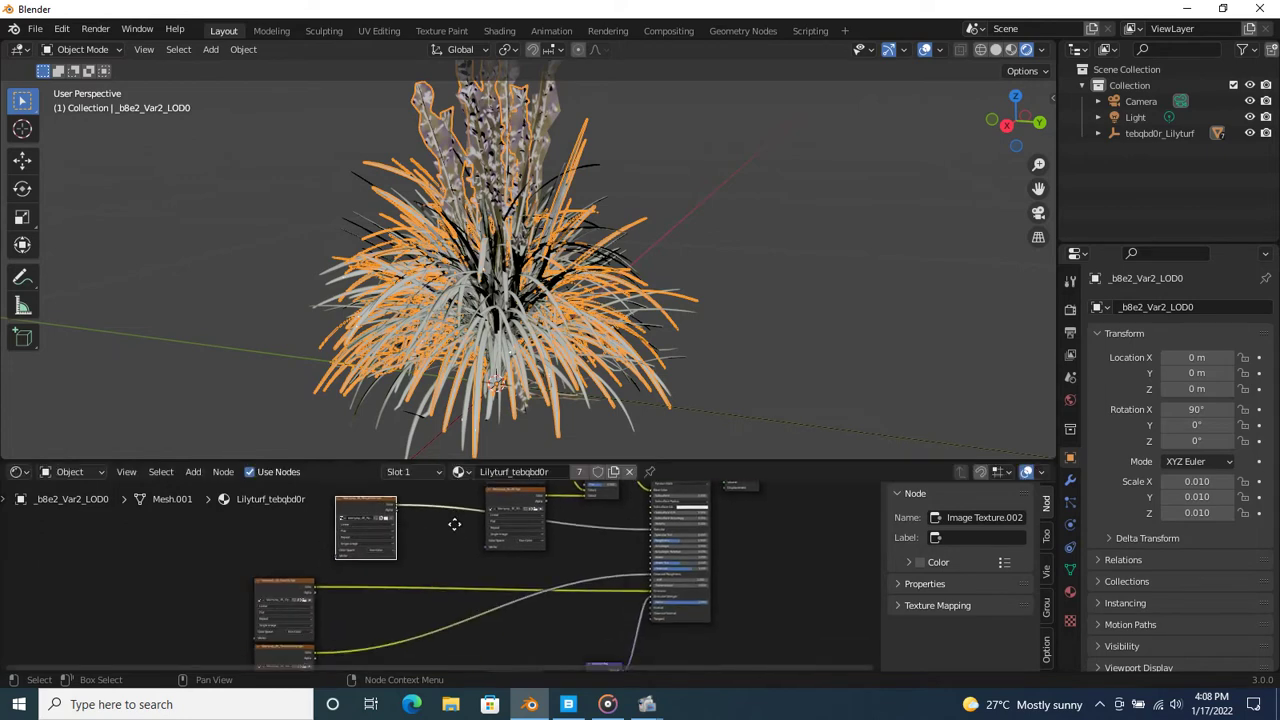
{"action": "scroll", "coordinate": [560, 568], "scroll_direction": "up", "scroll_amount": 2}
Step: Connect the opacity texture's Color output to the Principled BSDF Alpha input
{"action": "middle_click_drag", "start_coordinate": [595, 586], "coordinate": [541, 620]}
{"action": "scroll", "coordinate": [600, 600], "scroll_direction": "up", "scroll_amount": 2}
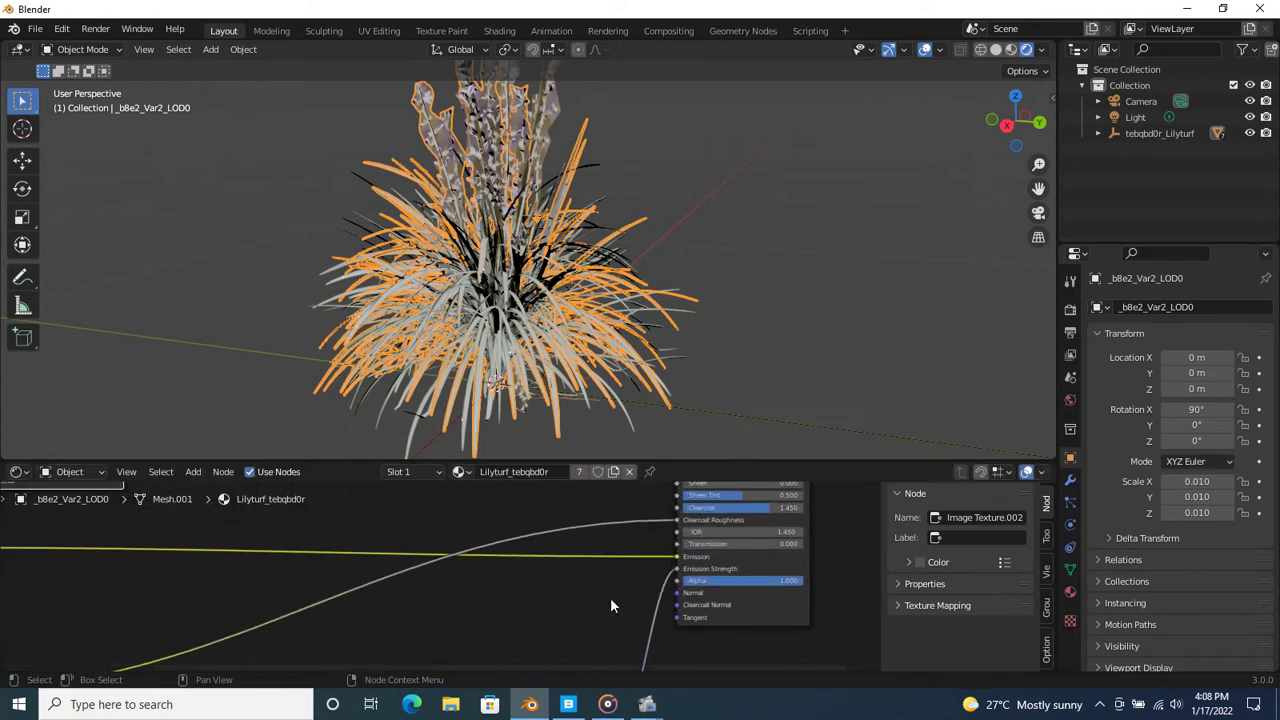
{"action": "scroll", "coordinate": [600, 600], "scroll_direction": "down", "scroll_amount": 3}
{"action": "scroll", "coordinate": [293, 519], "scroll_direction": "up", "scroll_amount": 2}
{"action": "scroll", "coordinate": [255, 554], "scroll_direction": "up", "scroll_amount": 1}
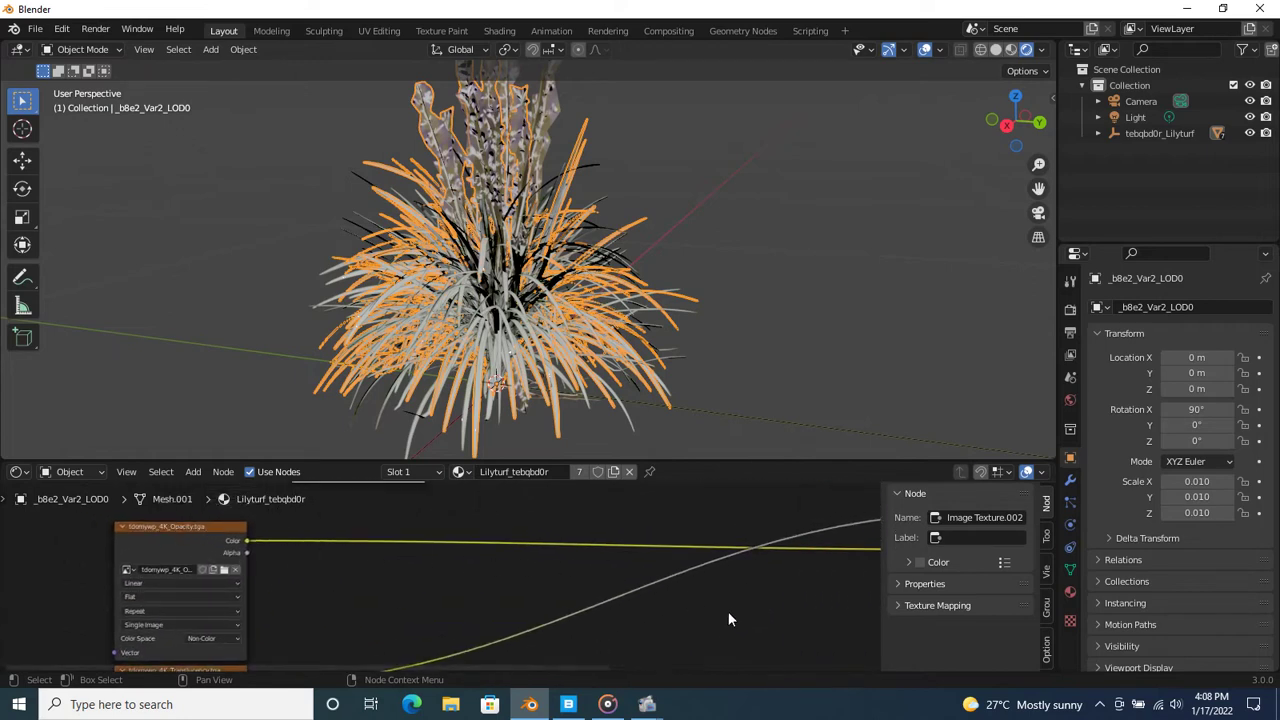
{"action": "middle_click_drag", "start_coordinate": [728, 611], "coordinate": [492, 574]}
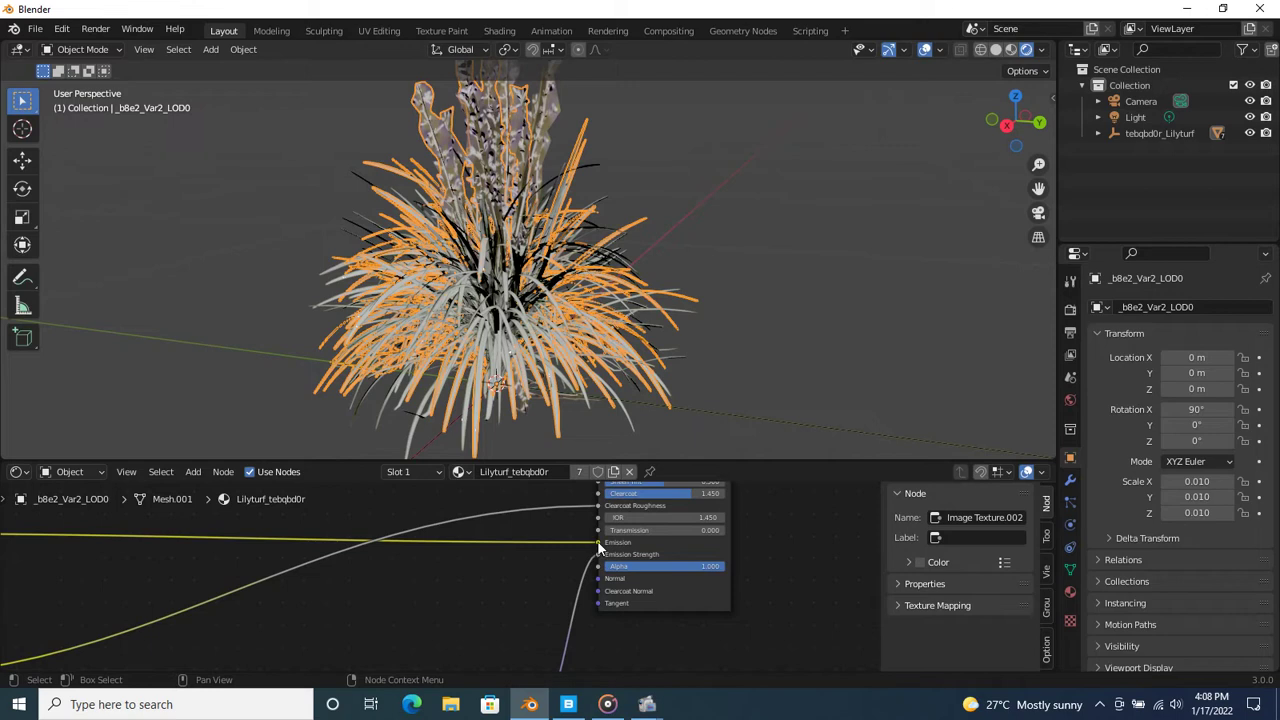
{"action": "left_click_drag", "start_coordinate": [599, 548], "coordinate": [598, 566]}
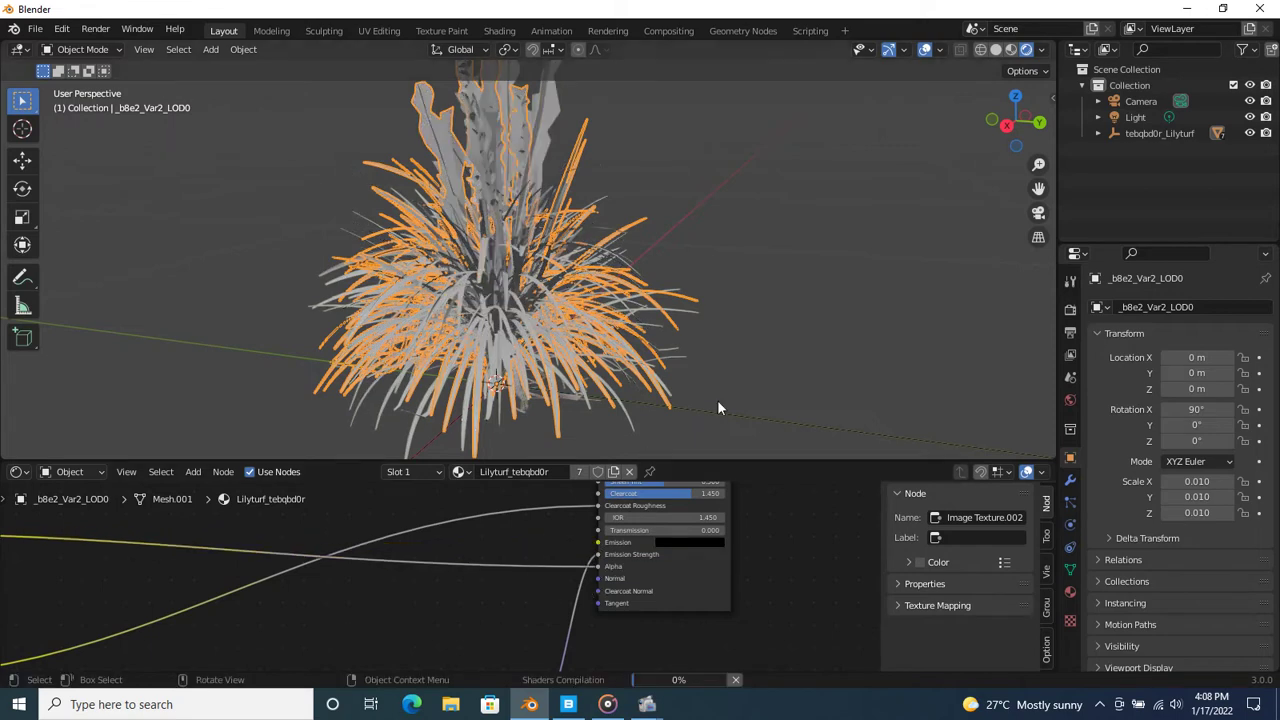
Step: Deselect the plant and zoom in closely on its flowers in the rendered view
{"action": "left_click", "coordinate": [799, 381]}
{"action": "mouse_move", "coordinate": [551, 351]}
{"action": "middle_mouse_down"}
{"action": "mouse_move", "coordinate": [715, 398]}
{"action": "mouse_move", "coordinate": [694, 416]}
{"action": "middle_mouse_up"}
{"action": "scroll", "coordinate": [576, 607], "scroll_direction": "up", "scroll_amount": 2}
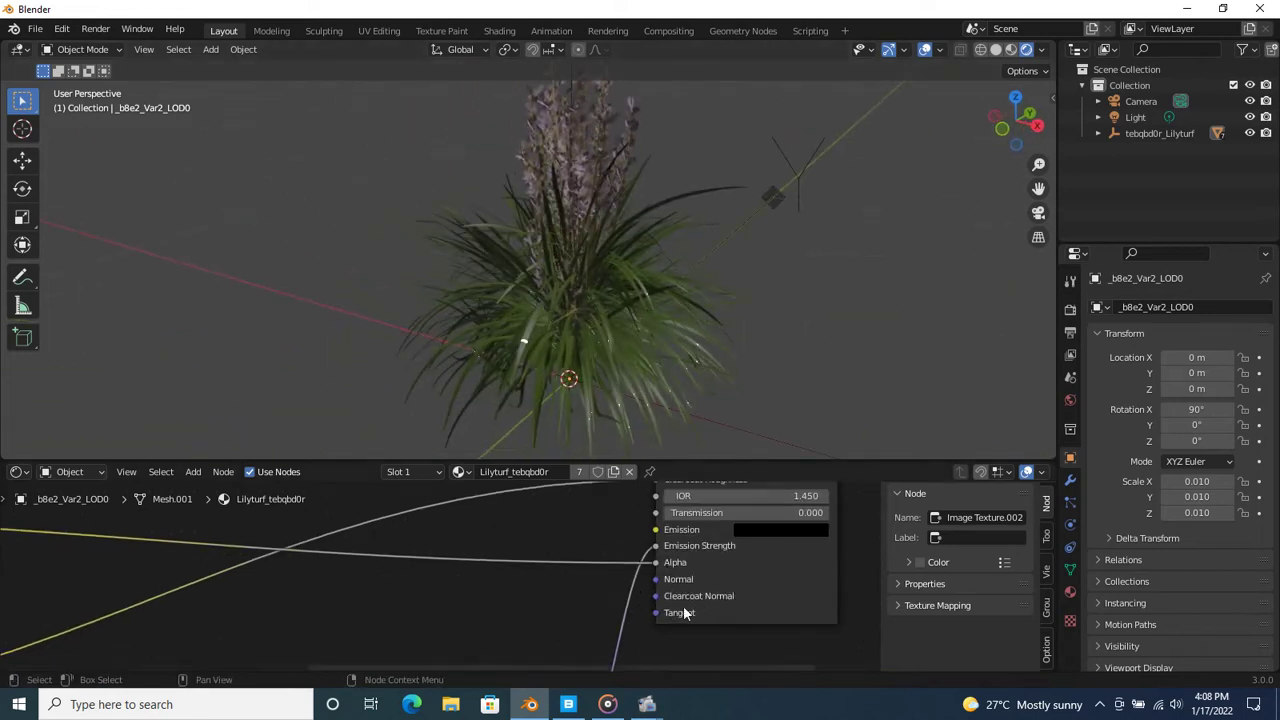
{"action": "scroll", "coordinate": [605, 593], "scroll_direction": "down", "scroll_amount": 2}
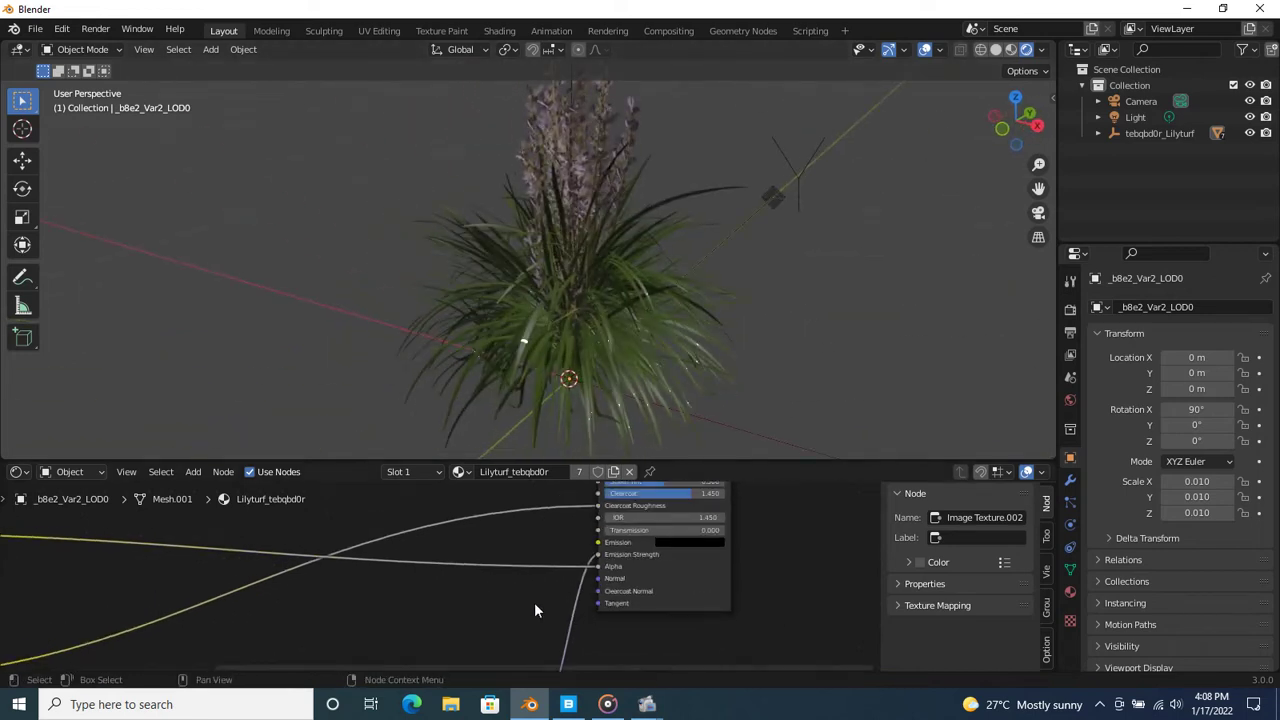
{"action": "middle_click_drag", "start_coordinate": [534, 604], "coordinate": [540, 497]}
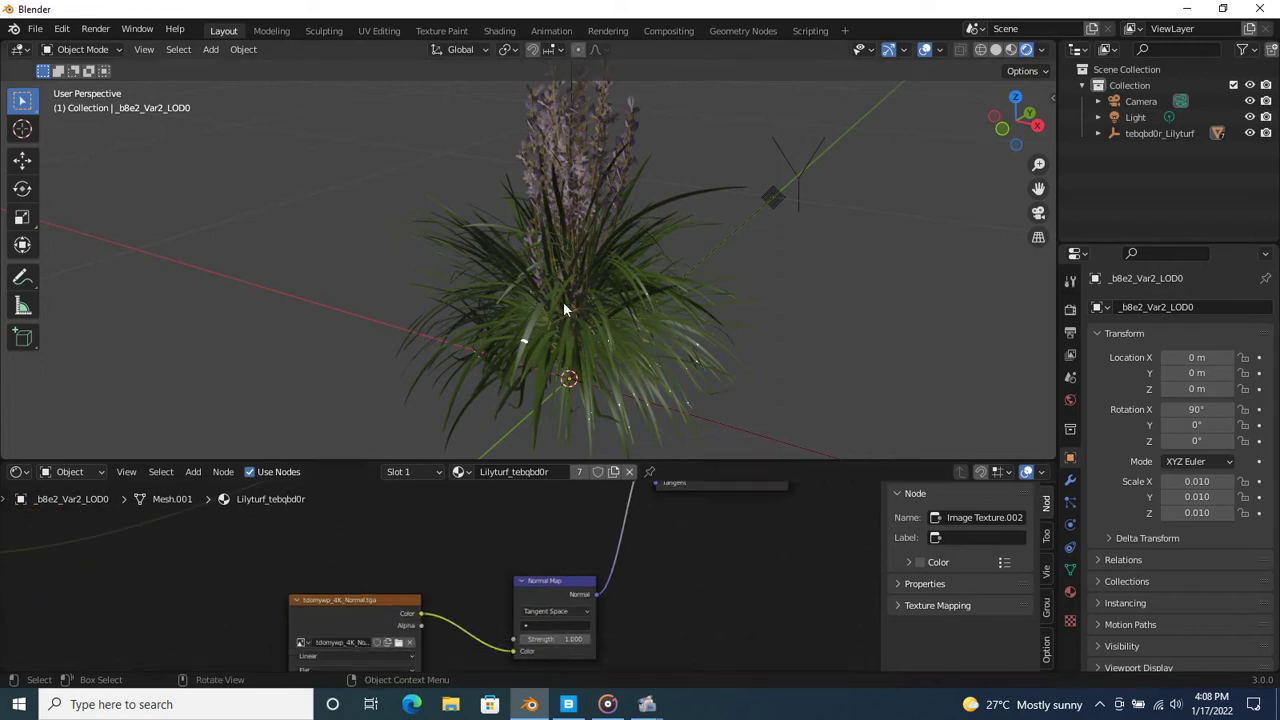
{"action": "middle_click_drag", "start_coordinate": [563, 301], "coordinate": [622, 348], "text": "ctrl"}
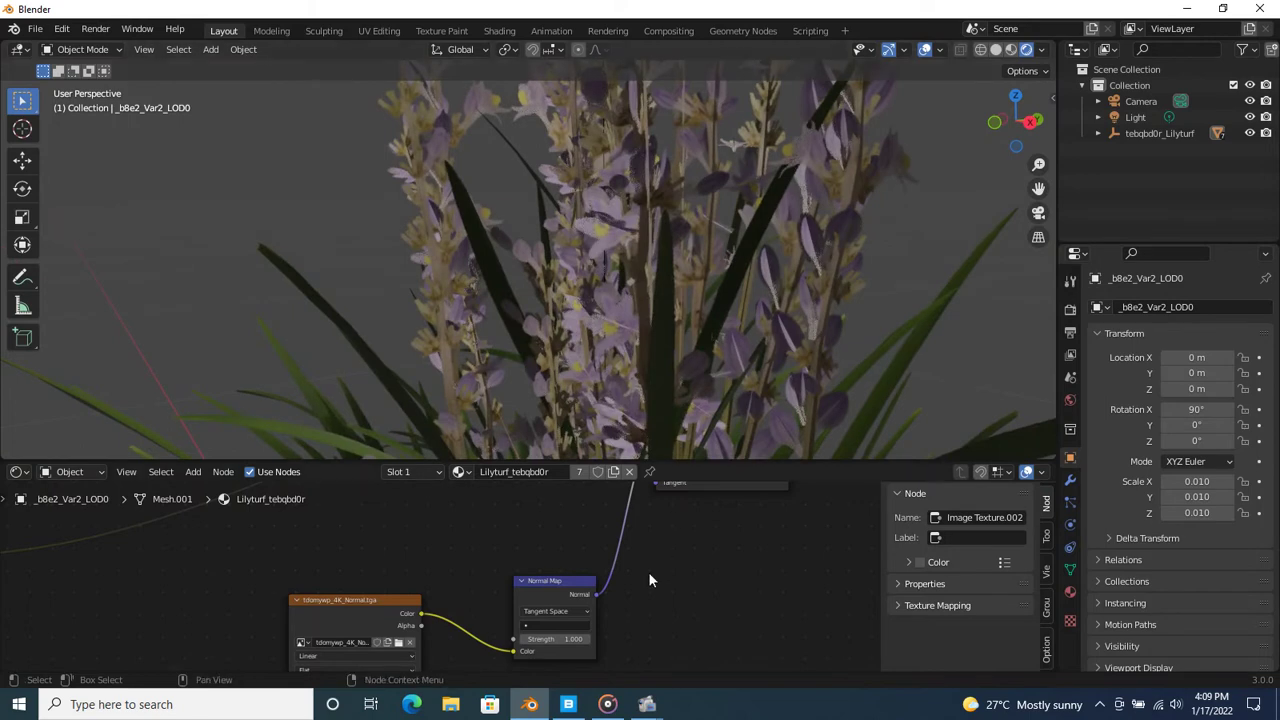
Step: Remove the Normal Map link from Emission Strength, leaving it at 1.000
{"action": "scroll", "coordinate": [500, 638], "scroll_direction": "up", "scroll_amount": 2}
{"action": "mouse_move", "coordinate": [579, 585]}
{"action": "middle_mouse_down"}
{"action": "mouse_move", "coordinate": [659, 631]}
{"action": "mouse_move", "coordinate": [612, 485]}
{"action": "middle_mouse_up"}
{"action": "left_click_drag", "start_coordinate": [605, 542], "coordinate": [606, 575]}
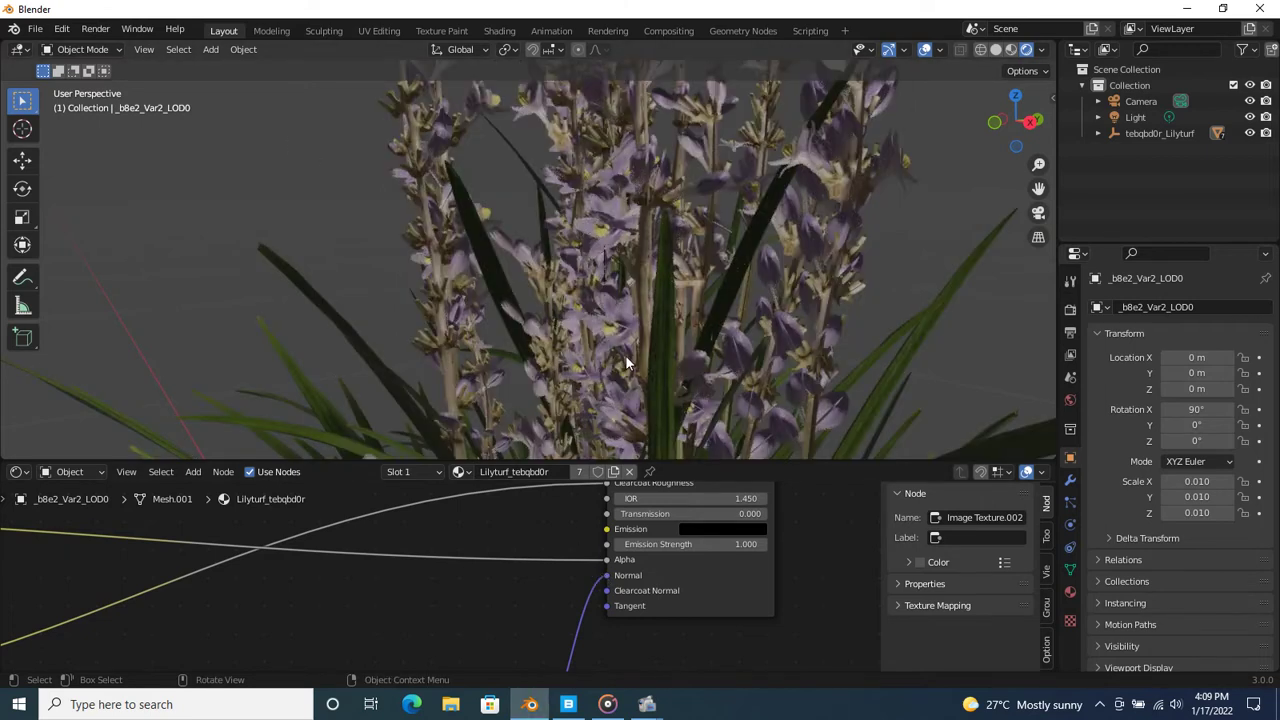
{"action": "scroll", "coordinate": [625, 355], "scroll_direction": "down", "scroll_amount": 2}
{"action": "scroll", "coordinate": [625, 355], "scroll_direction": "down", "scroll_amount": 2}
{"action": "mouse_move", "coordinate": [626, 355]}
{"action": "middle_mouse_down"}
{"action": "mouse_move", "coordinate": [533, 370]}
{"action": "mouse_move", "coordinate": [584, 431]}
{"action": "middle_mouse_up"}
{"action": "mouse_move", "coordinate": [540, 622]}
{"action": "middle_mouse_down"}
{"action": "mouse_move", "coordinate": [534, 655]}
{"action": "mouse_move", "coordinate": [630, 665]}
{"action": "mouse_move", "coordinate": [677, 583]}
{"action": "mouse_move", "coordinate": [499, 622]}
{"action": "middle_mouse_up"}
Step: Detach the texture link from the Principled BSDF Specular input and inspect the plant
{"action": "scroll", "coordinate": [602, 580], "scroll_direction": "down", "scroll_amount": 2}
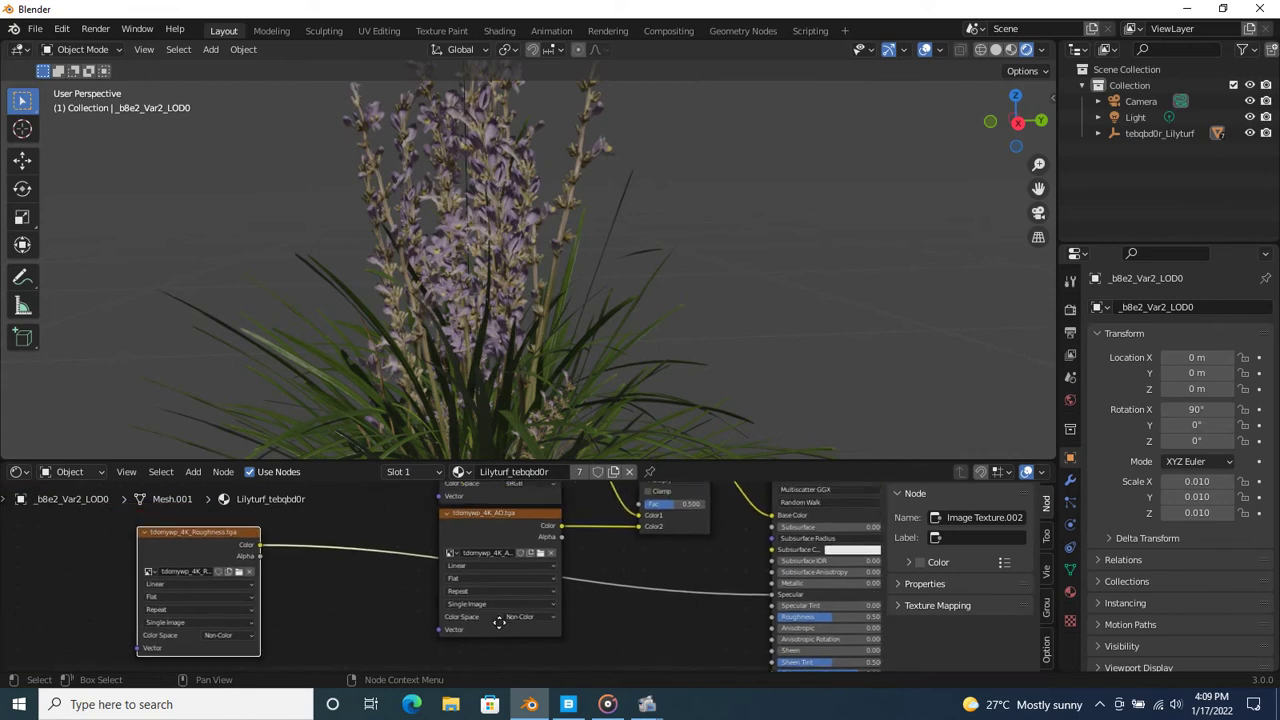
{"action": "scroll", "coordinate": [245, 567], "scroll_direction": "up", "scroll_amount": 1}
{"action": "scroll", "coordinate": [196, 544], "scroll_direction": "up", "scroll_amount": 1}
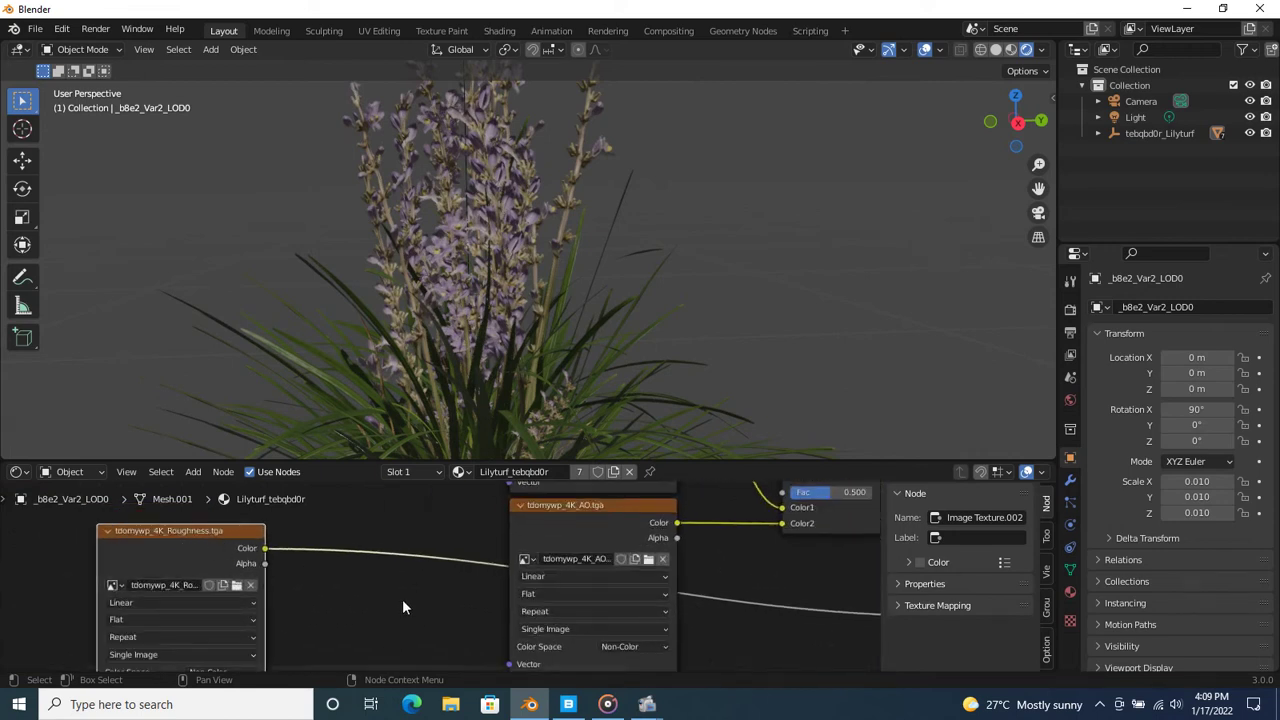
{"action": "mouse_move", "coordinate": [403, 606]}
{"action": "middle_mouse_down"}
{"action": "mouse_move", "coordinate": [329, 606]}
{"action": "mouse_move", "coordinate": [163, 551]}
{"action": "middle_mouse_up"}
{"action": "middle_click_drag", "start_coordinate": [601, 604], "coordinate": [564, 588]}
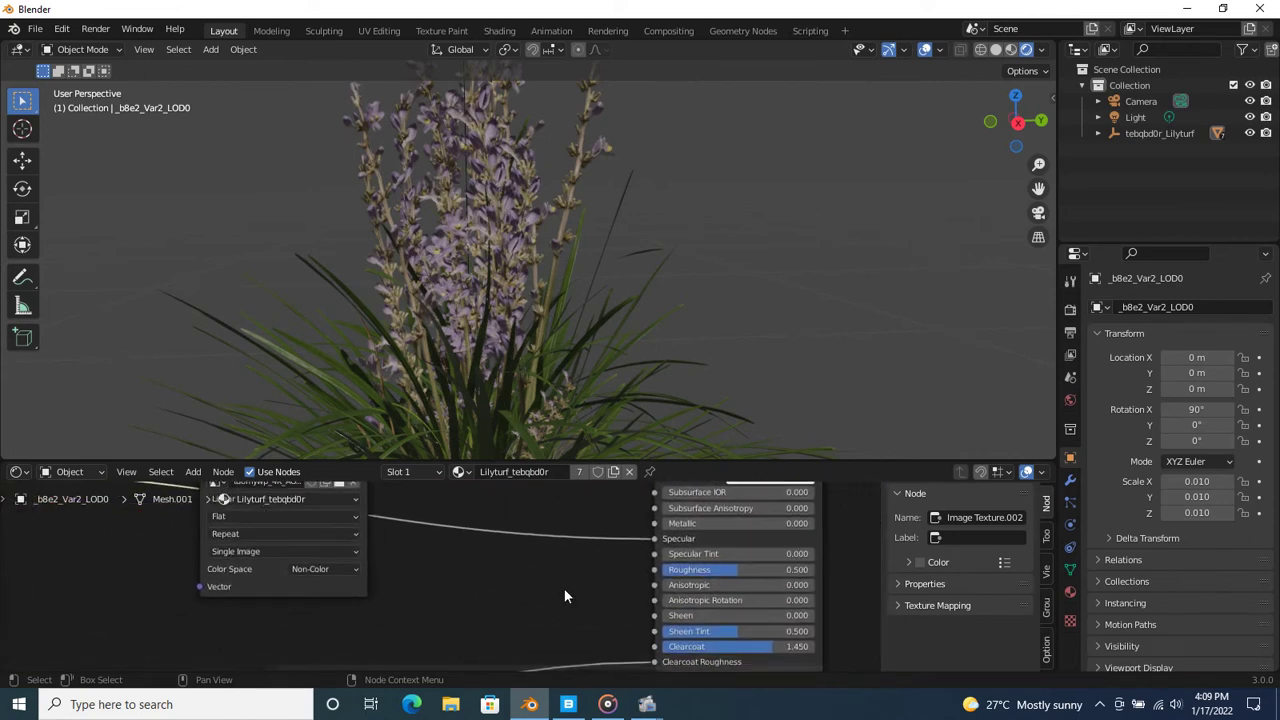
{"action": "mouse_move", "coordinate": [653, 537]}
{"action": "left_mouse_down"}
{"action": "mouse_move", "coordinate": [643, 567]}
{"action": "mouse_move", "coordinate": [654, 569]}
{"action": "left_mouse_up"}
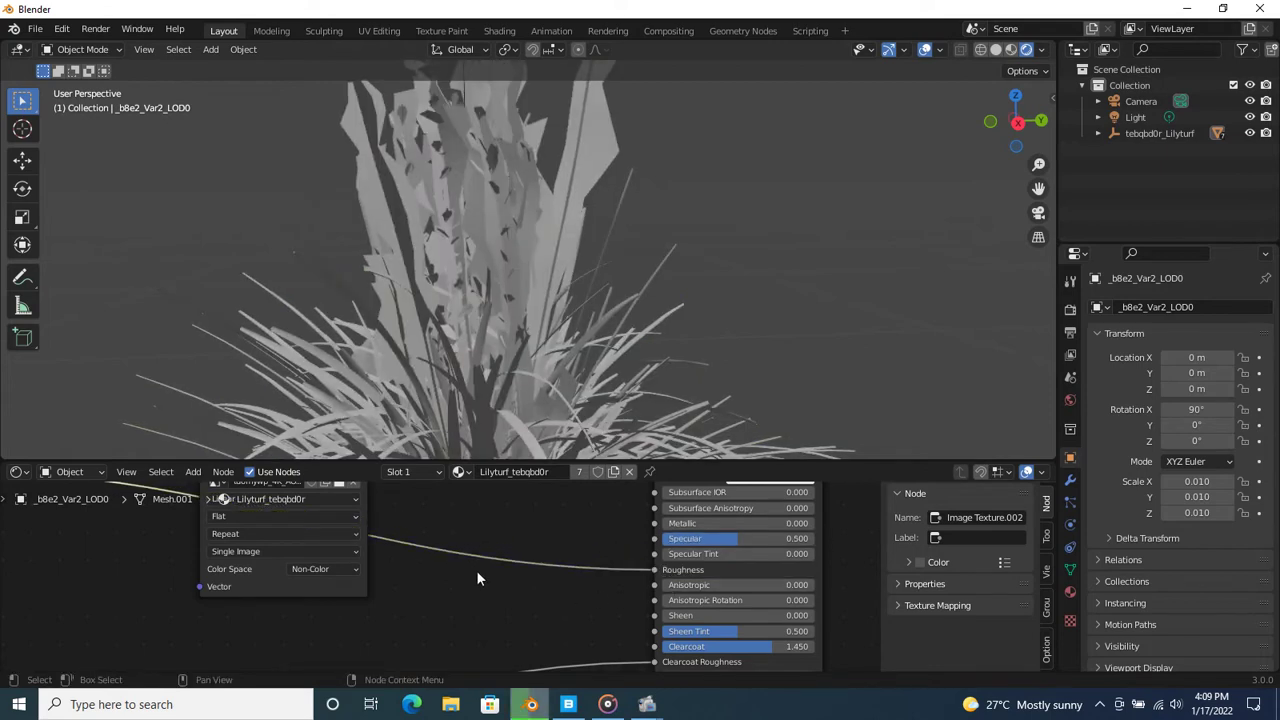
{"action": "scroll", "coordinate": [516, 330], "scroll_direction": "up", "scroll_amount": 2}
{"action": "scroll", "coordinate": [516, 330], "scroll_direction": "up", "scroll_amount": 2}
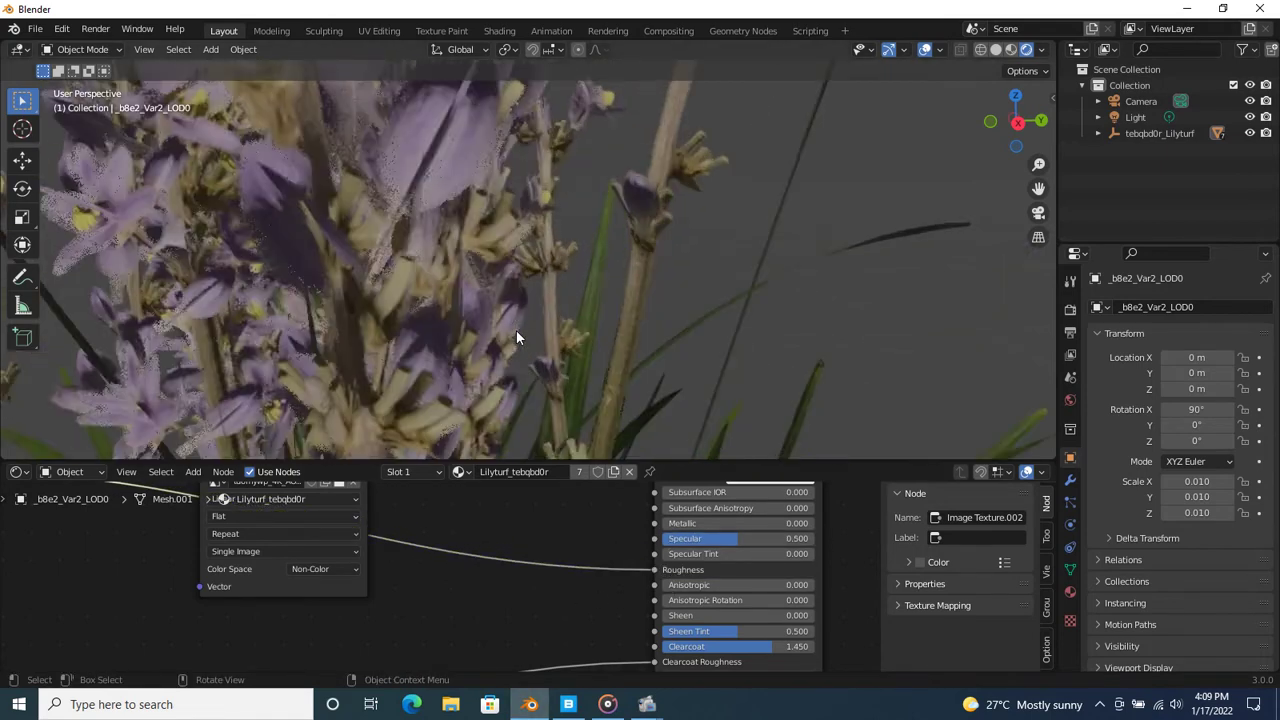
{"action": "scroll", "coordinate": [516, 330], "scroll_direction": "down", "scroll_amount": 4}
{"action": "mouse_move", "coordinate": [499, 336]}
{"action": "middle_mouse_down"}
{"action": "mouse_move", "coordinate": [548, 359]}
{"action": "mouse_move", "coordinate": [740, 347]}
{"action": "mouse_move", "coordinate": [826, 357]}
{"action": "middle_mouse_up"}
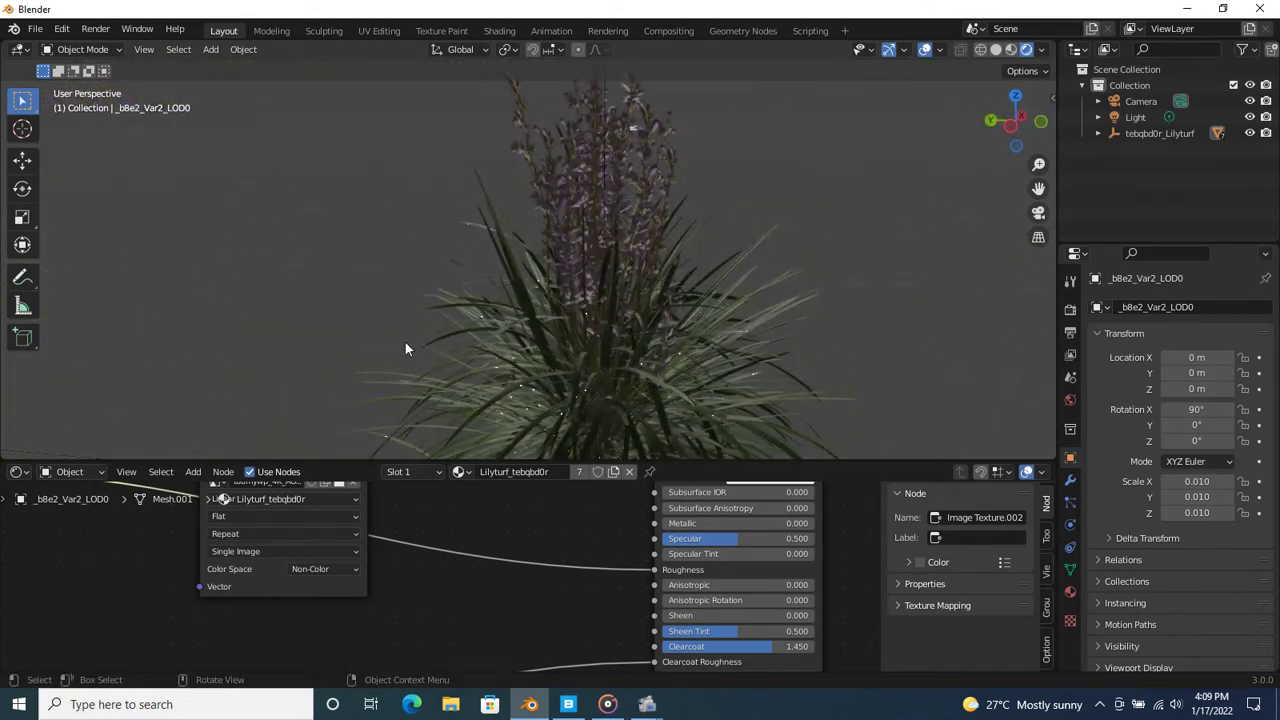
{"action": "scroll", "coordinate": [527, 430], "scroll_direction": "up", "scroll_amount": 3}
{"action": "mouse_move", "coordinate": [529, 423]}
{"action": "middle_mouse_down"}
{"action": "mouse_move", "coordinate": [600, 330]}
{"action": "mouse_move", "coordinate": [608, 423]}
{"action": "mouse_move", "coordinate": [500, 460]}
{"action": "mouse_move", "coordinate": [355, 366]}
{"action": "middle_mouse_up"}
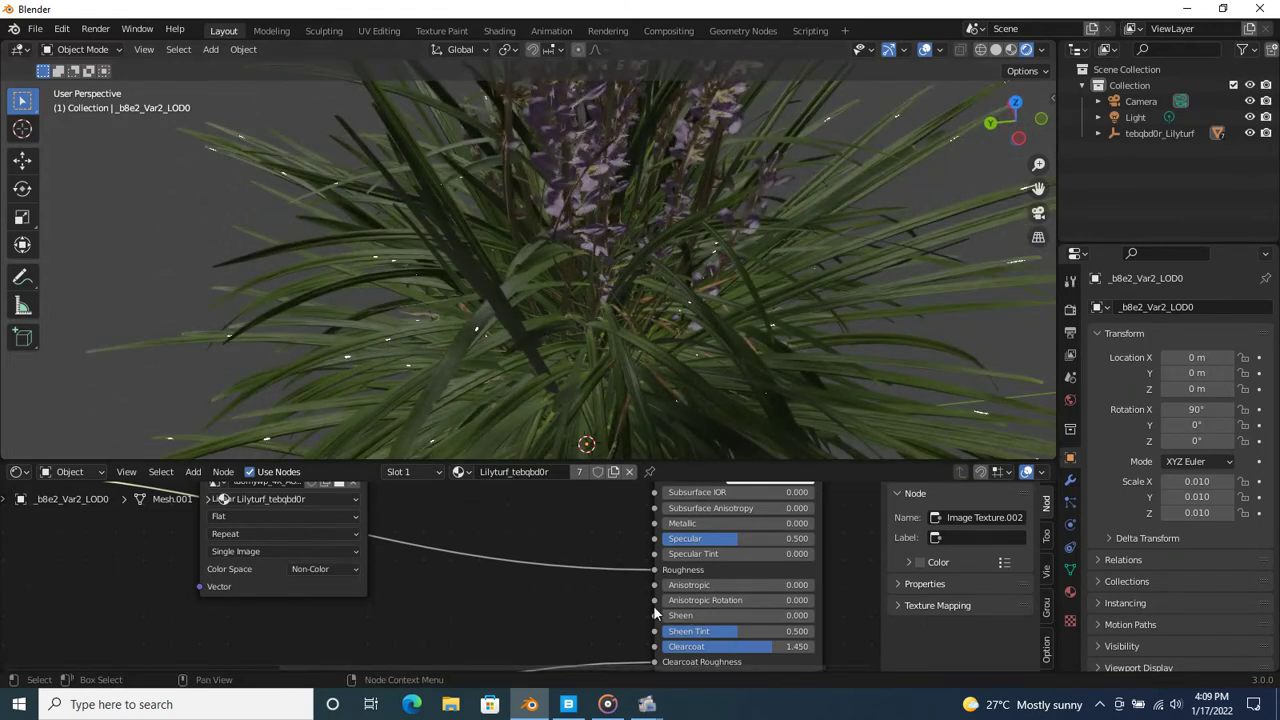
Step: Lower the Lilyturf material's Clearcoat to 0.605 and set Sheen Tint to 0
{"action": "middle_click_drag", "start_coordinate": [653, 605], "coordinate": [639, 548]}
{"action": "mouse_move", "coordinate": [750, 590]}
{"action": "left_mouse_down"}
{"action": "mouse_move", "coordinate": [641, 589]}
{"action": "mouse_move", "coordinate": [690, 576]}
{"action": "mouse_move", "coordinate": [650, 576]}
{"action": "left_mouse_up"}
{"action": "mouse_move", "coordinate": [558, 584]}
{"action": "middle_mouse_down"}
{"action": "mouse_move", "coordinate": [583, 583]}
{"action": "mouse_move", "coordinate": [558, 659]}
{"action": "middle_mouse_up"}
{"action": "mouse_move", "coordinate": [309, 356]}
{"action": "middle_mouse_down"}
{"action": "mouse_move", "coordinate": [405, 375]}
{"action": "mouse_move", "coordinate": [359, 327]}
{"action": "mouse_move", "coordinate": [306, 334]}
{"action": "mouse_move", "coordinate": [300, 351]}
{"action": "mouse_move", "coordinate": [573, 398]}
{"action": "mouse_move", "coordinate": [509, 334]}
{"action": "mouse_move", "coordinate": [463, 346]}
{"action": "mouse_move", "coordinate": [544, 364]}
{"action": "mouse_move", "coordinate": [380, 357]}
{"action": "mouse_move", "coordinate": [425, 377]}
{"action": "middle_mouse_up"}
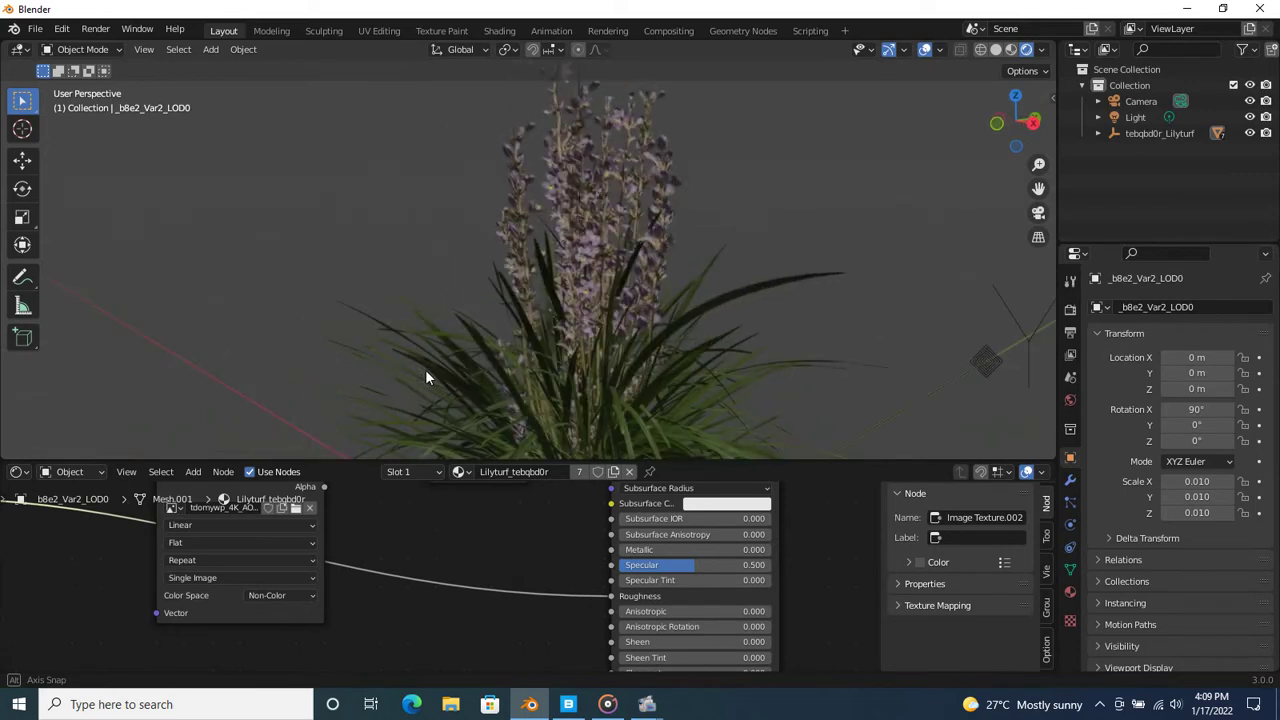
Step: Set the render engine to Cycles and orbit to inspect the path-traced Lilyturf
{"action": "left_click", "coordinate": [1071, 312]}
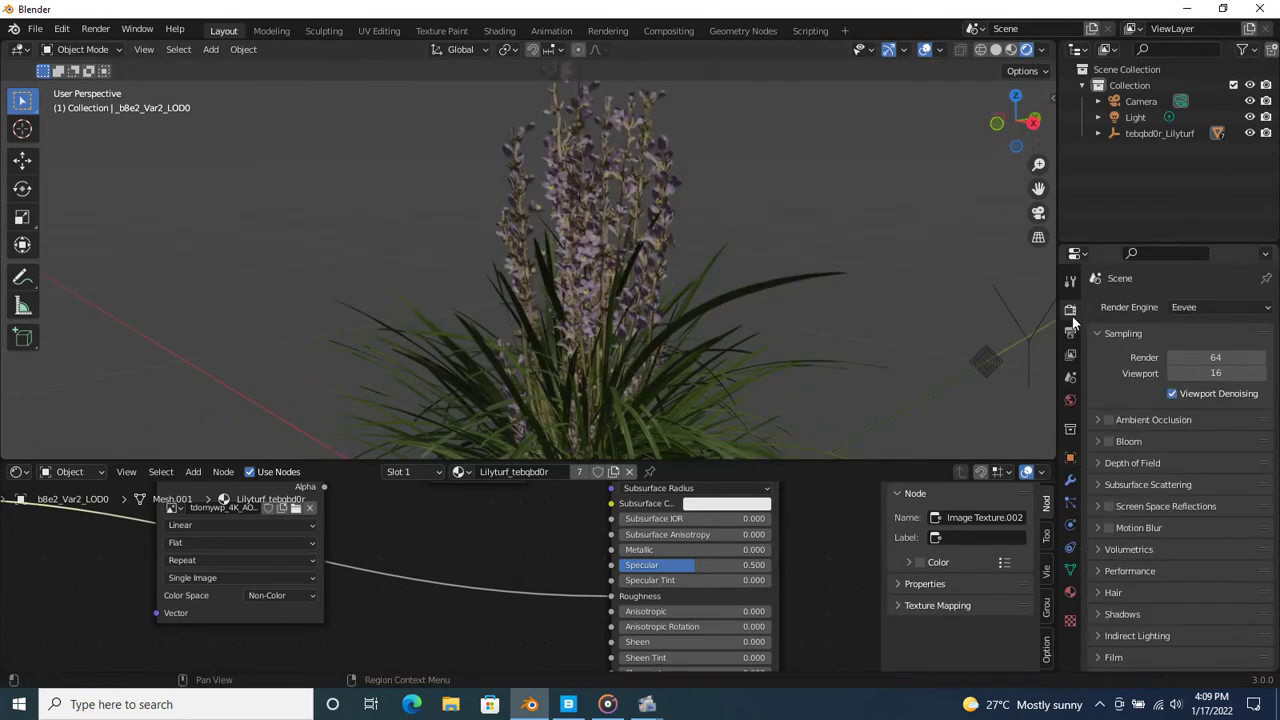
{"action": "left_click", "coordinate": [1197, 303]}
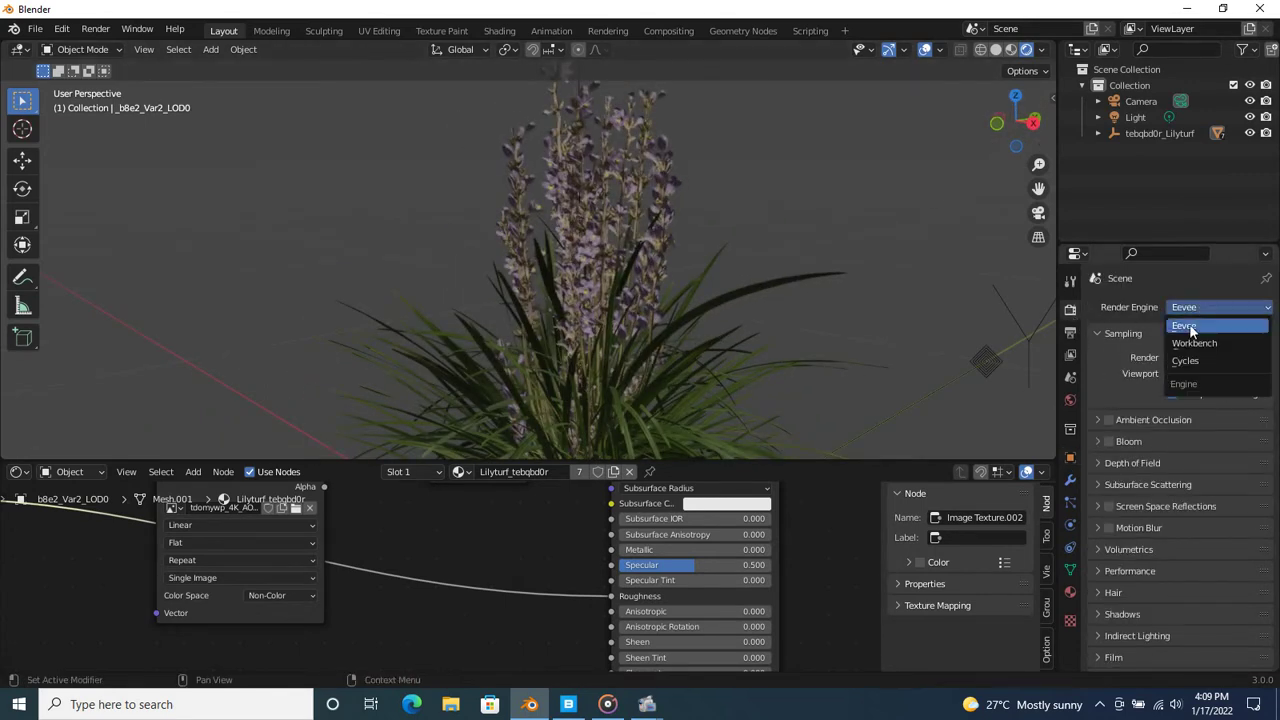
{"action": "left_click", "coordinate": [1185, 359]}
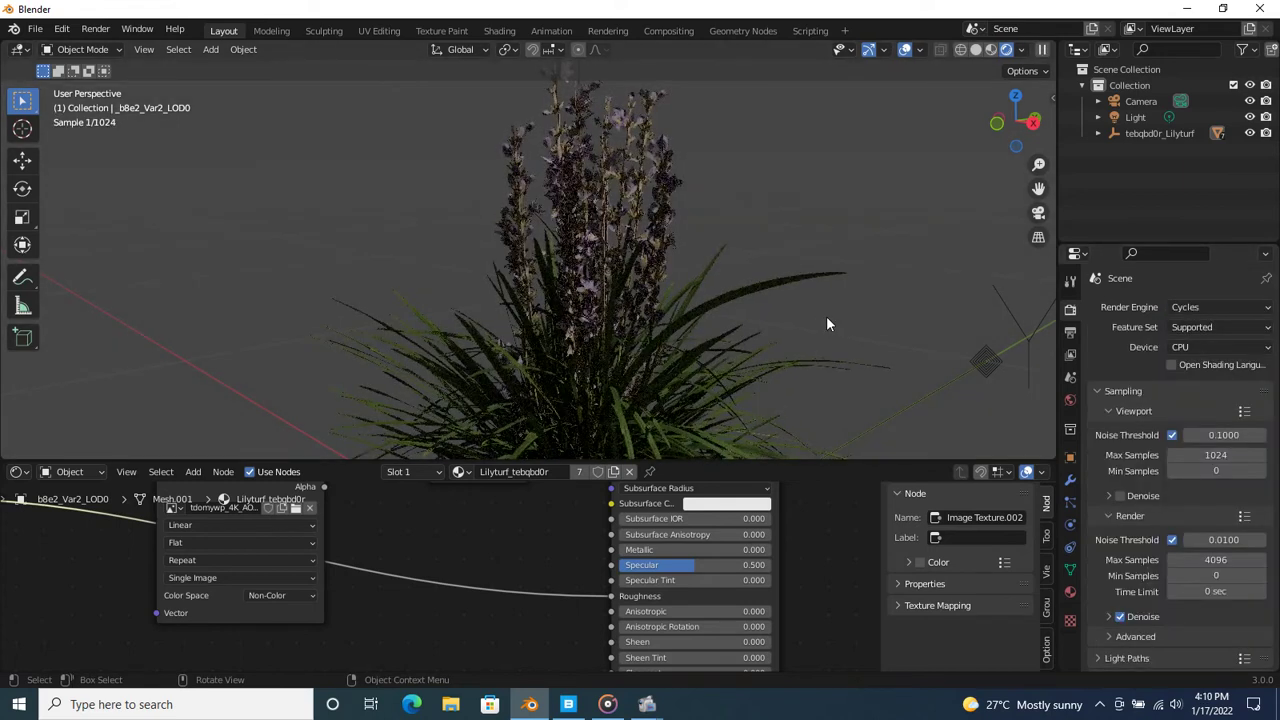
{"action": "scroll", "coordinate": [689, 309], "scroll_direction": "up", "scroll_amount": 3}
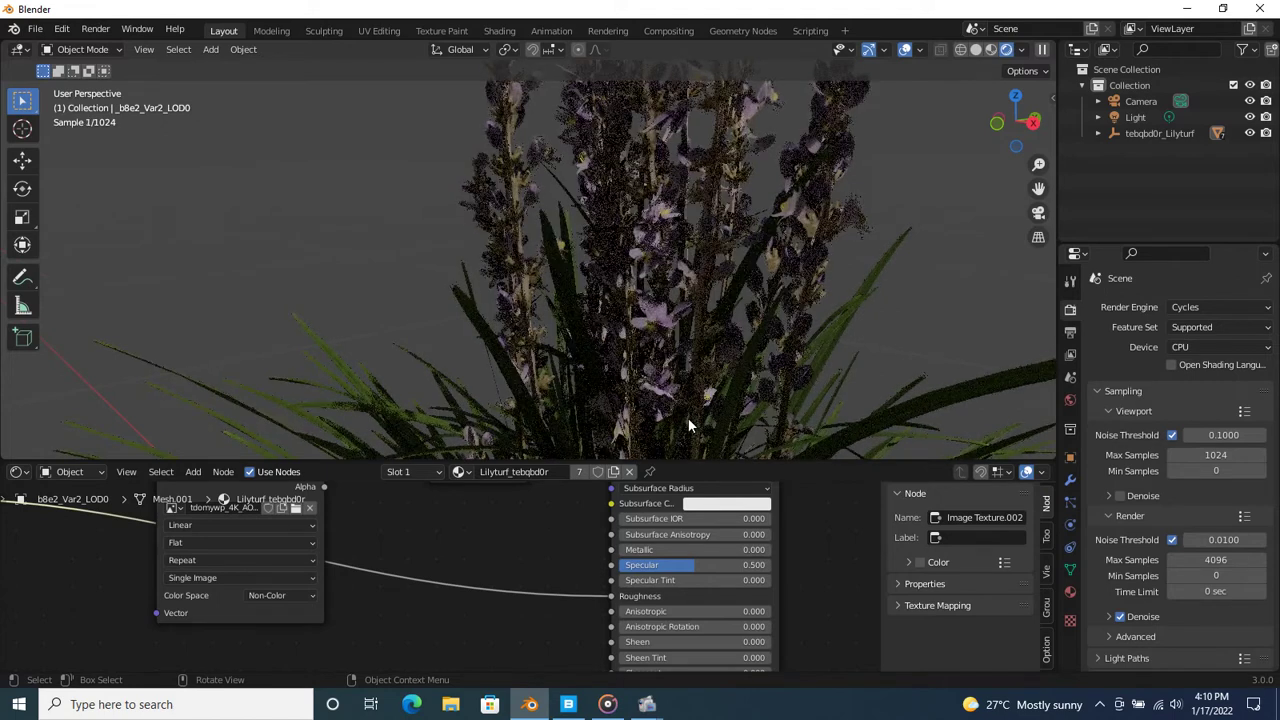
{"action": "mouse_move", "coordinate": [688, 425]}
{"action": "middle_mouse_down"}
{"action": "mouse_move", "coordinate": [666, 413]}
{"action": "mouse_move", "coordinate": [622, 420]}
{"action": "mouse_move", "coordinate": [648, 412]}
{"action": "middle_mouse_up"}
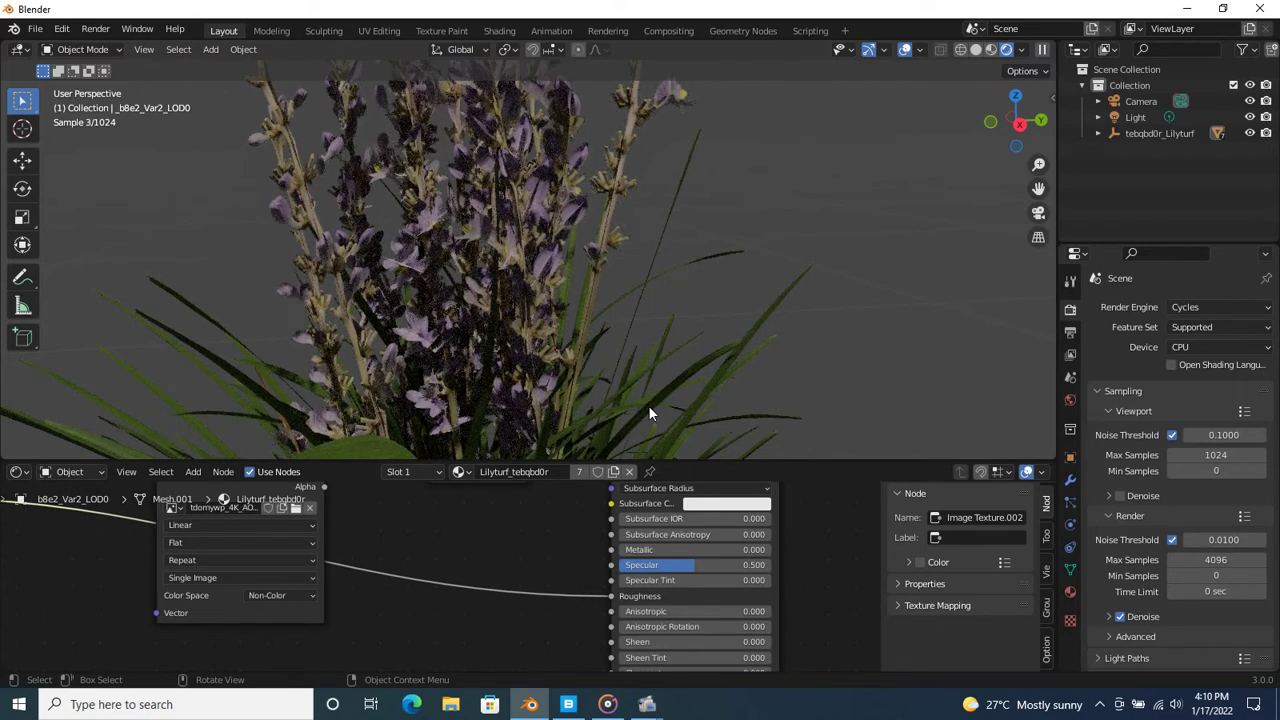
{"action": "scroll", "coordinate": [648, 405], "scroll_direction": "down", "scroll_amount": 3}
{"action": "scroll", "coordinate": [648, 405], "scroll_direction": "down", "scroll_amount": 2}
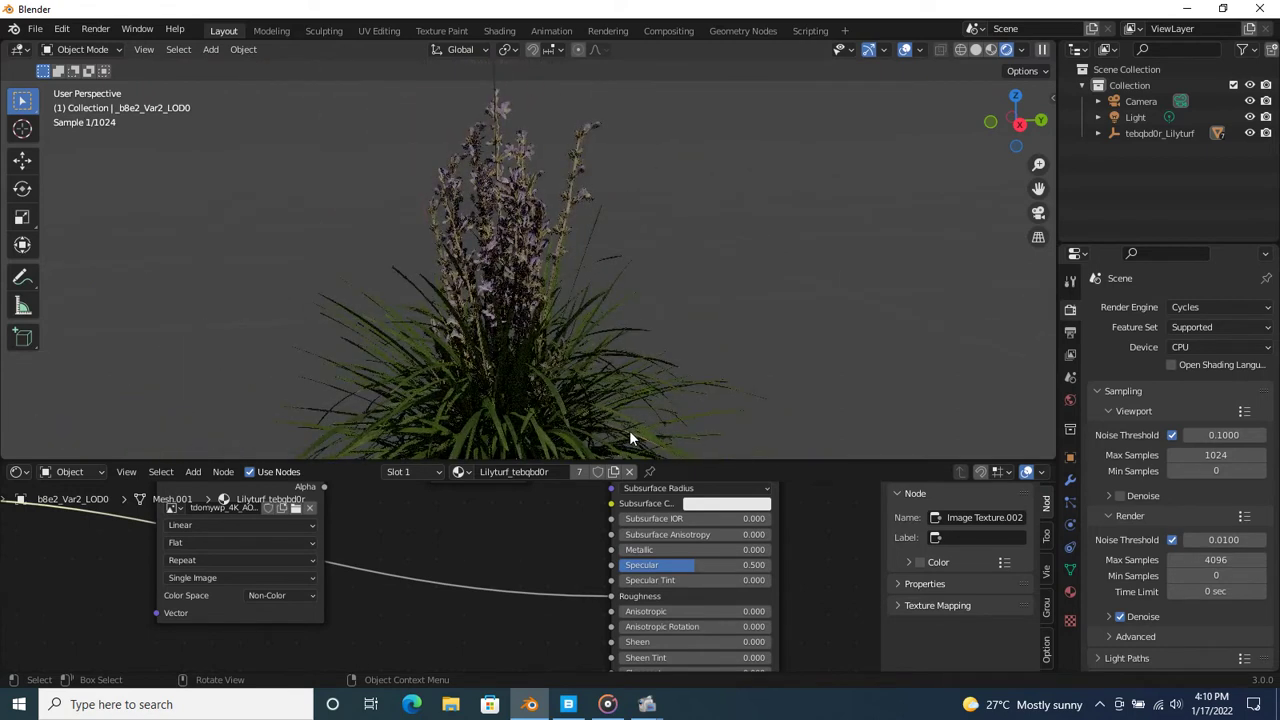
{"action": "mouse_move", "coordinate": [625, 429]}
{"action": "middle_mouse_down"}
{"action": "mouse_move", "coordinate": [562, 425]}
{"action": "mouse_move", "coordinate": [577, 407]}
{"action": "middle_mouse_up"}
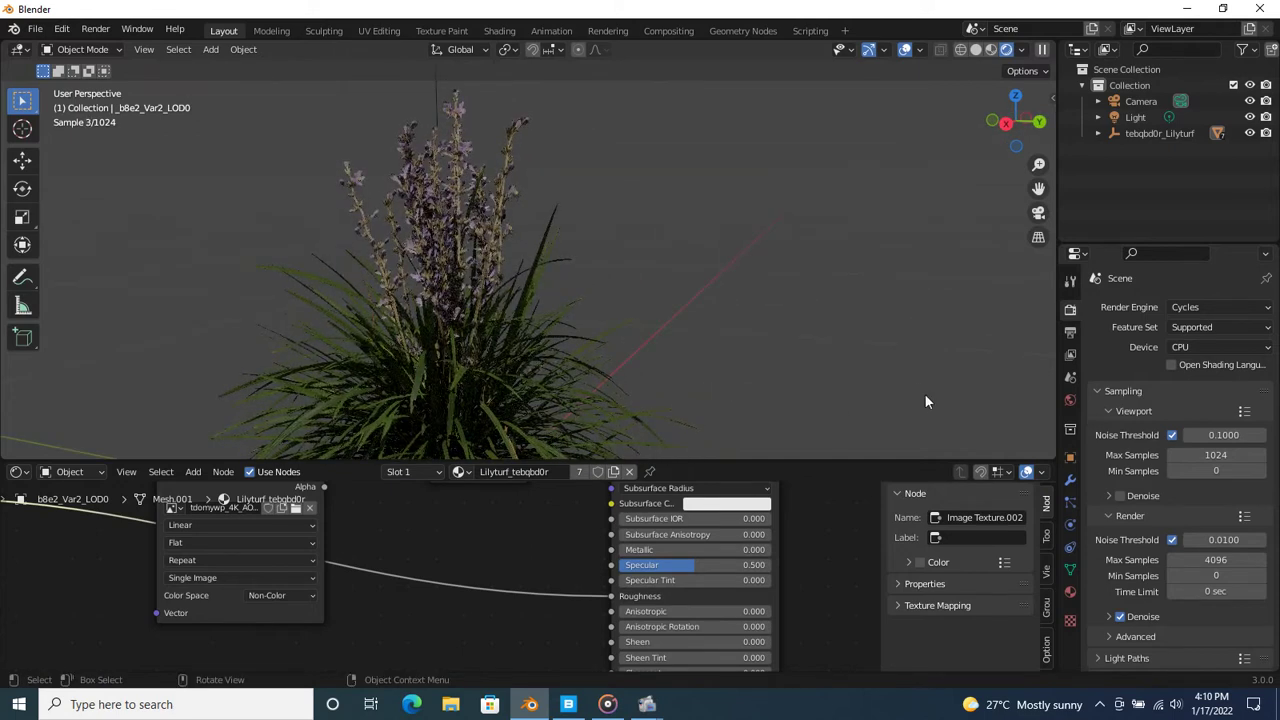
Step: Set the render engine back to Eevee and look over the flower spikes
{"action": "left_click", "coordinate": [1218, 305]}
{"action": "left_click", "coordinate": [1198, 328]}
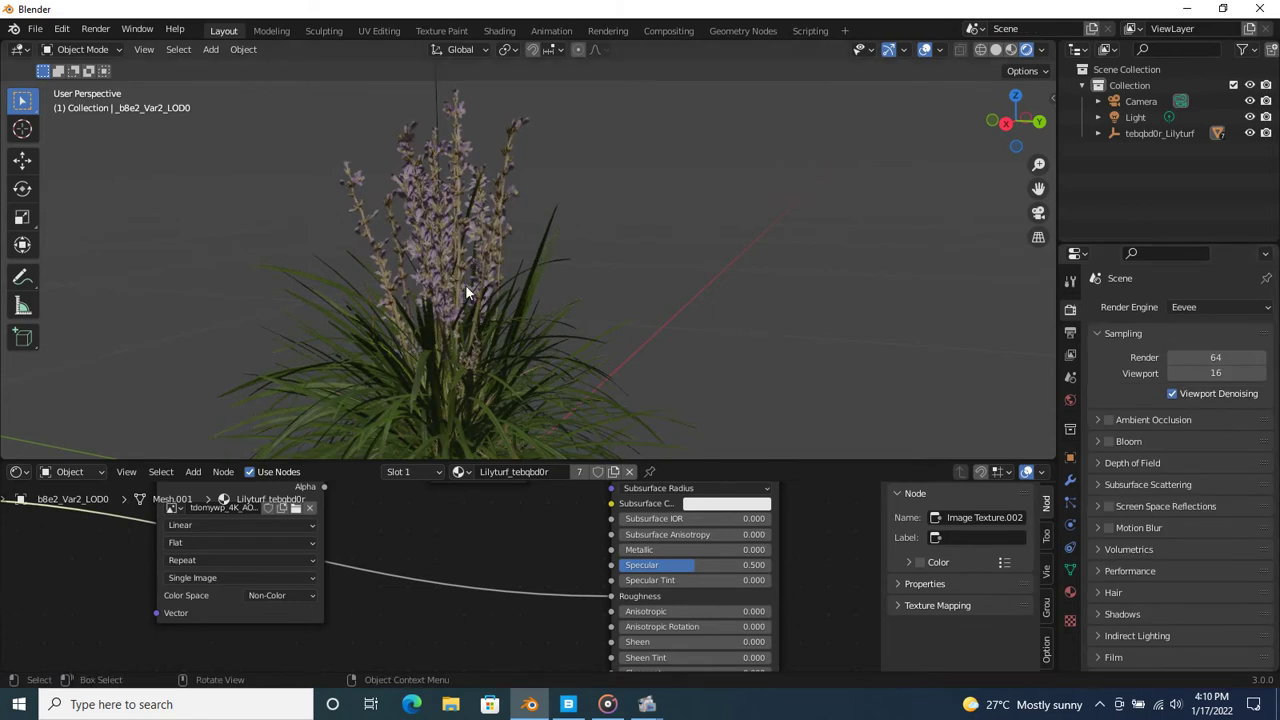
{"action": "mouse_move", "coordinate": [708, 279]}
{"action": "middle_mouse_down"}
{"action": "mouse_move", "coordinate": [420, 320]}
{"action": "mouse_move", "coordinate": [480, 348]}
{"action": "mouse_move", "coordinate": [479, 382]}
{"action": "middle_mouse_up"}
{"action": "scroll", "coordinate": [551, 377], "scroll_direction": "up", "scroll_amount": 2}
{"action": "scroll", "coordinate": [551, 377], "scroll_direction": "up", "scroll_amount": 3}
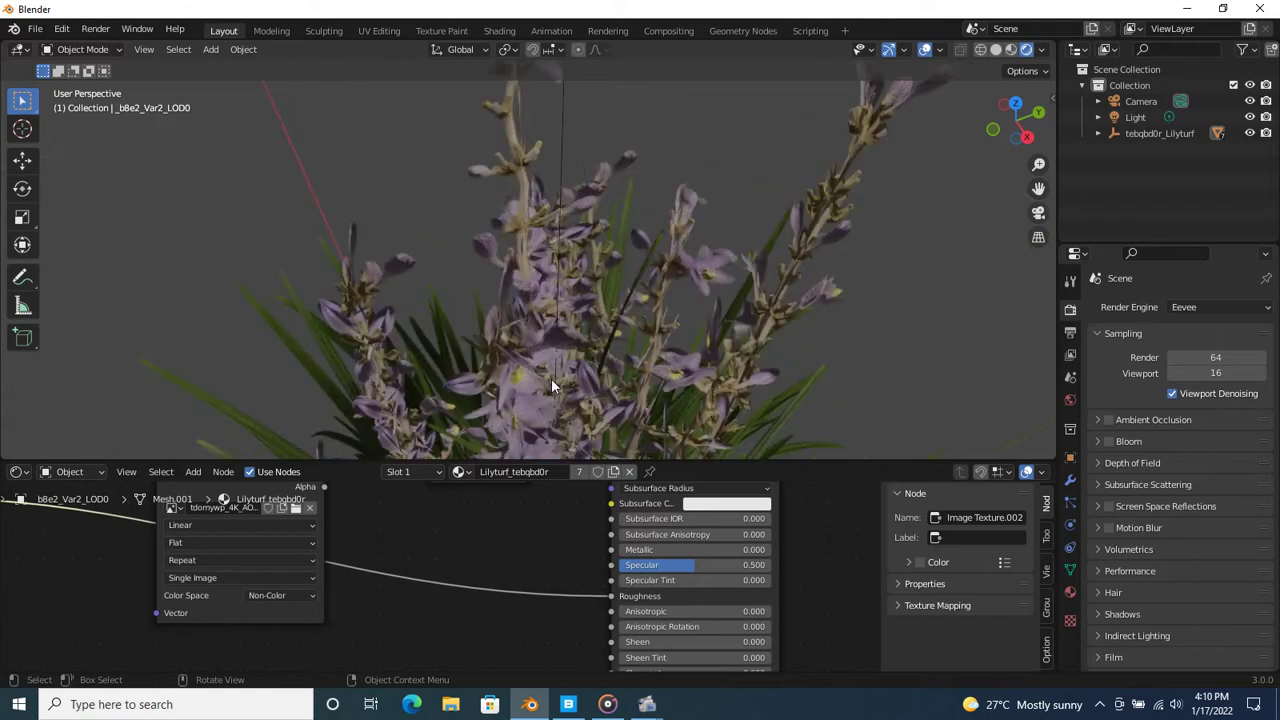
{"action": "mouse_move", "coordinate": [618, 370]}
{"action": "middle_mouse_down"}
{"action": "mouse_move", "coordinate": [622, 262]}
{"action": "mouse_move", "coordinate": [666, 325]}
{"action": "mouse_move", "coordinate": [657, 343]}
{"action": "mouse_move", "coordinate": [586, 372]}
{"action": "mouse_move", "coordinate": [599, 302]}
{"action": "mouse_move", "coordinate": [512, 269]}
{"action": "mouse_move", "coordinate": [560, 350]}
{"action": "middle_mouse_up"}
Step: Zoom out and bring up Quixel Bridge's 3D Plants library
{"action": "scroll", "coordinate": [632, 282], "scroll_direction": "down", "scroll_amount": 2}
{"action": "scroll", "coordinate": [632, 278], "scroll_direction": "down", "scroll_amount": 3}
{"action": "scroll", "coordinate": [632, 275], "scroll_direction": "down", "scroll_amount": 2}
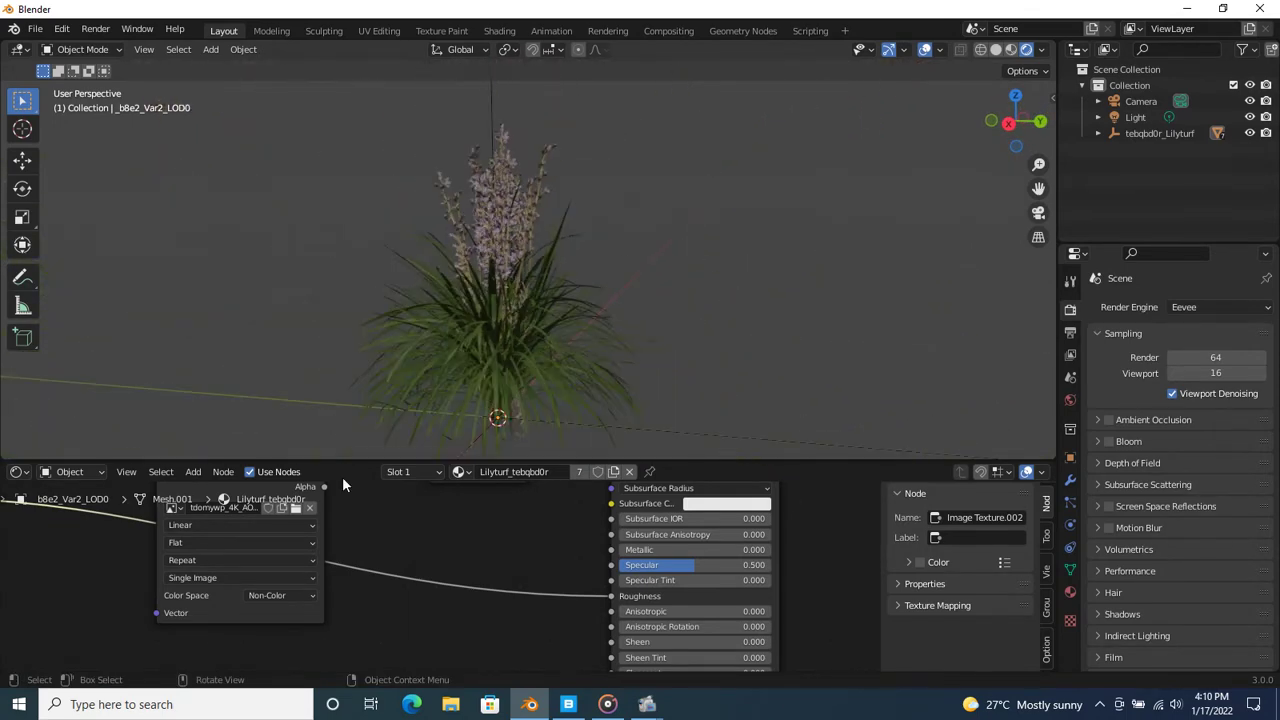
{"action": "left_click", "coordinate": [574, 707]}
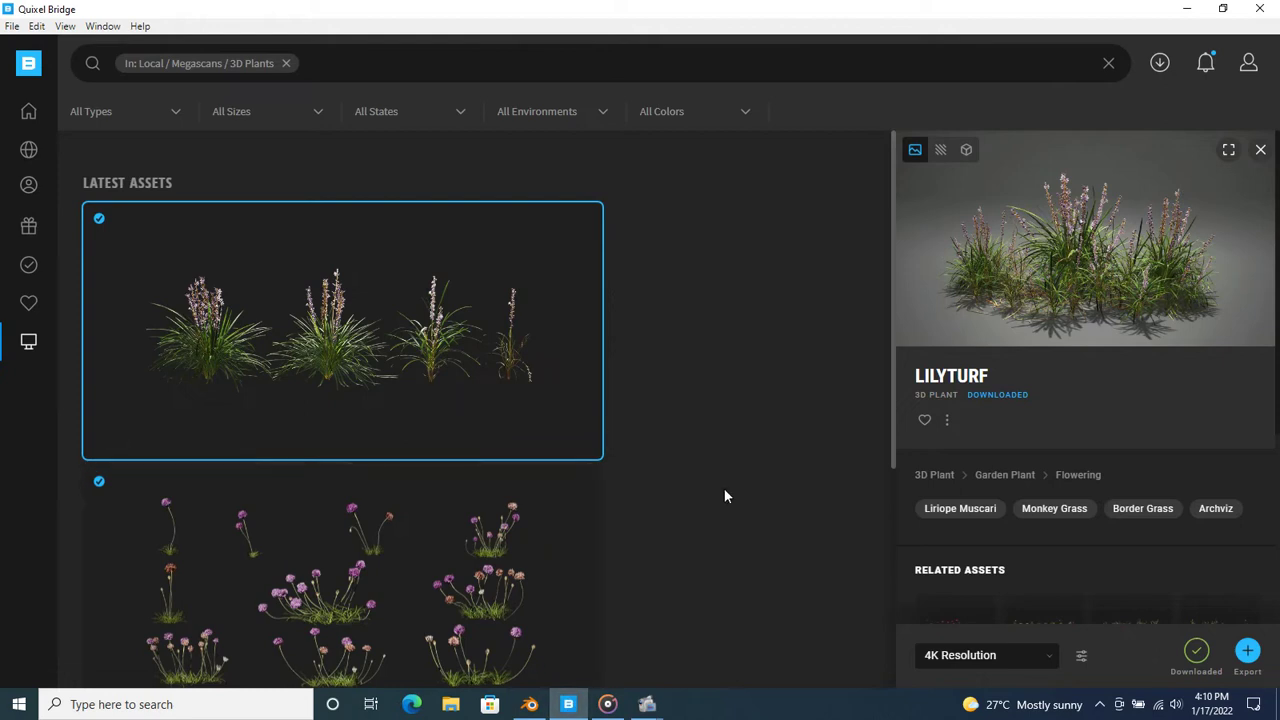
Step: Export the Periwinkle plant from Quixel Bridge to Blender and return to Blender
{"action": "scroll", "coordinate": [707, 509], "scroll_direction": "down", "scroll_amount": 1}
{"action": "scroll", "coordinate": [707, 510], "scroll_direction": "down", "scroll_amount": 2}
{"action": "mouse_move", "coordinate": [342, 495]}
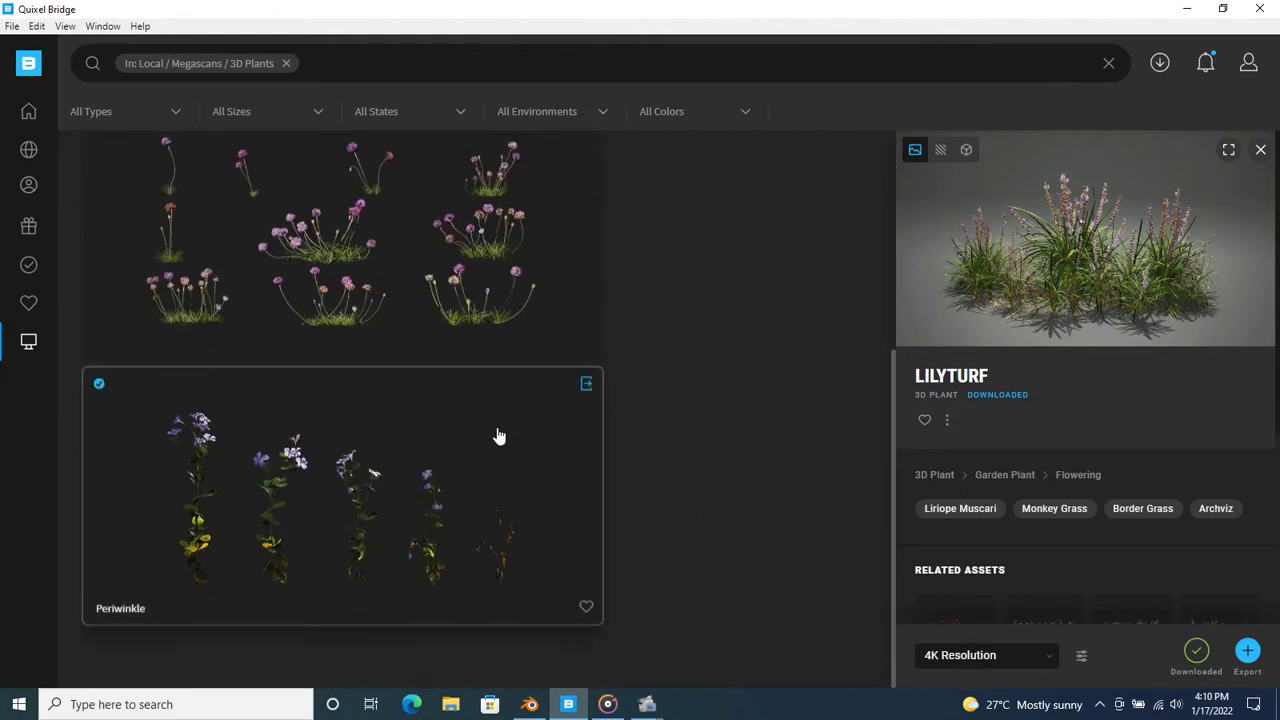
{"action": "left_click", "coordinate": [586, 384]}
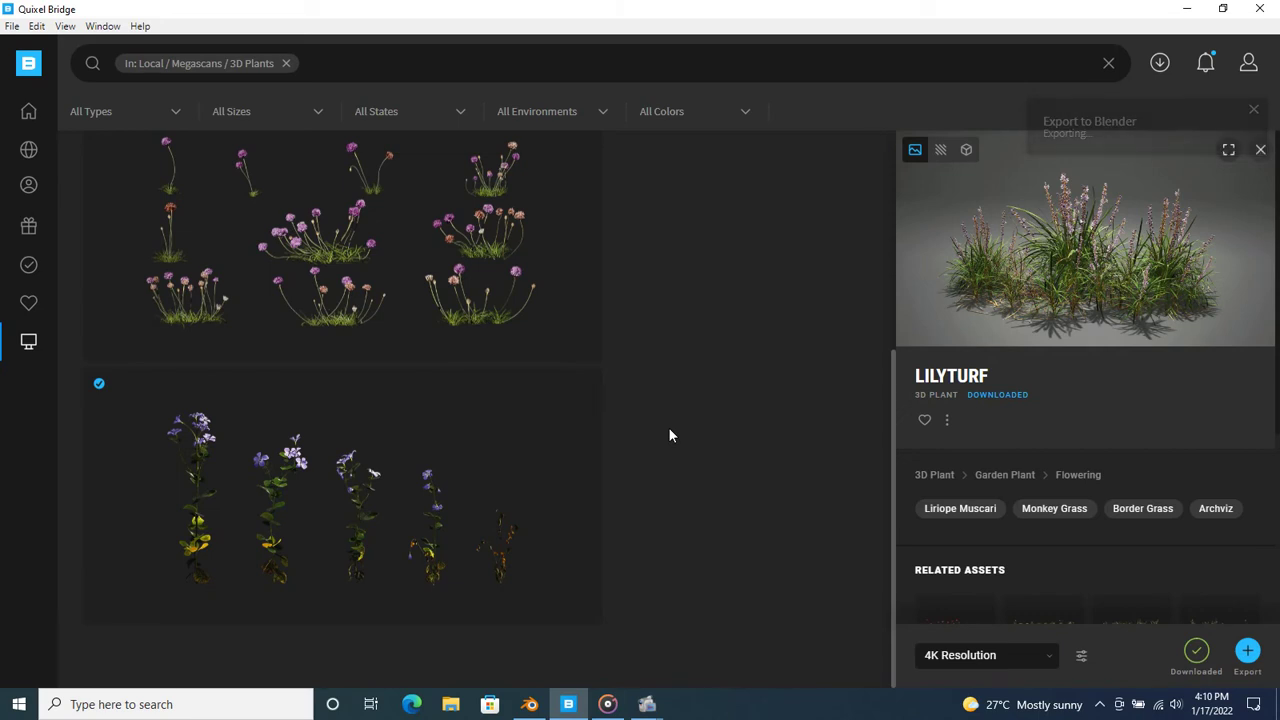
{"action": "left_click", "coordinate": [531, 704]}
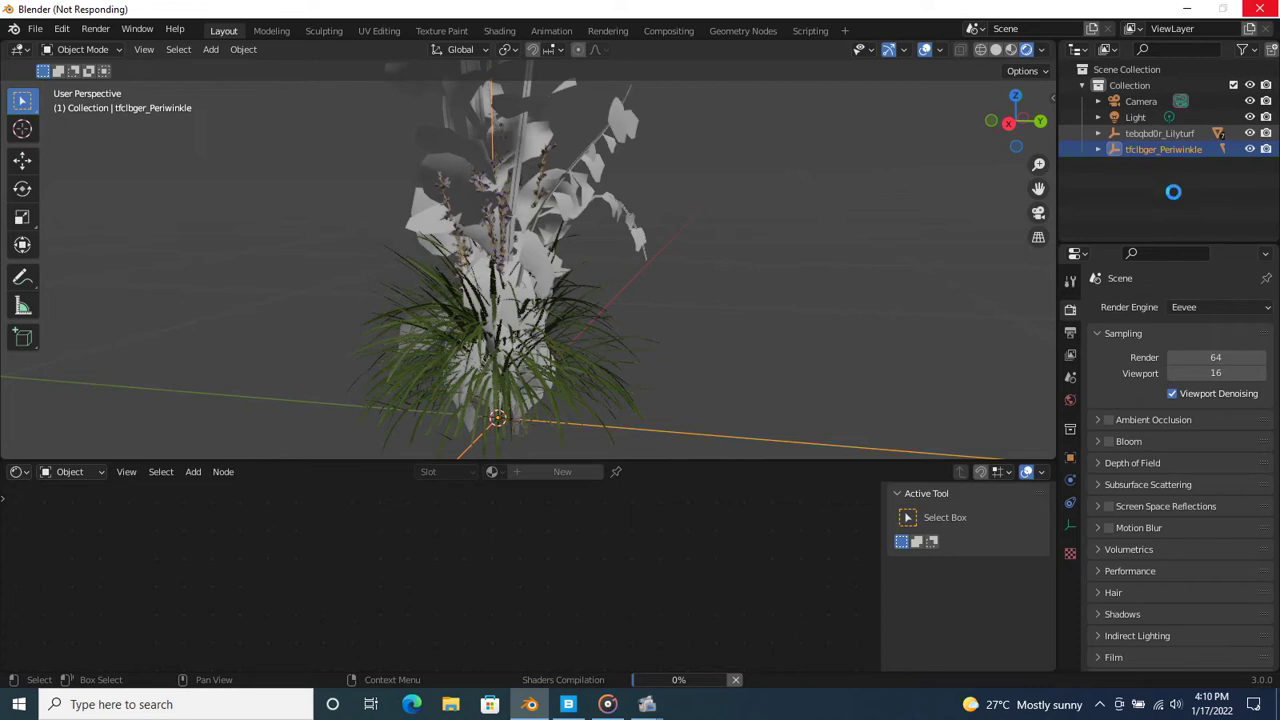
Step: Move tfclbger_Periwinkle along Y with the Transform tool, about half a metre from the Lilyturf
{"action": "left_click", "coordinate": [741, 309]}
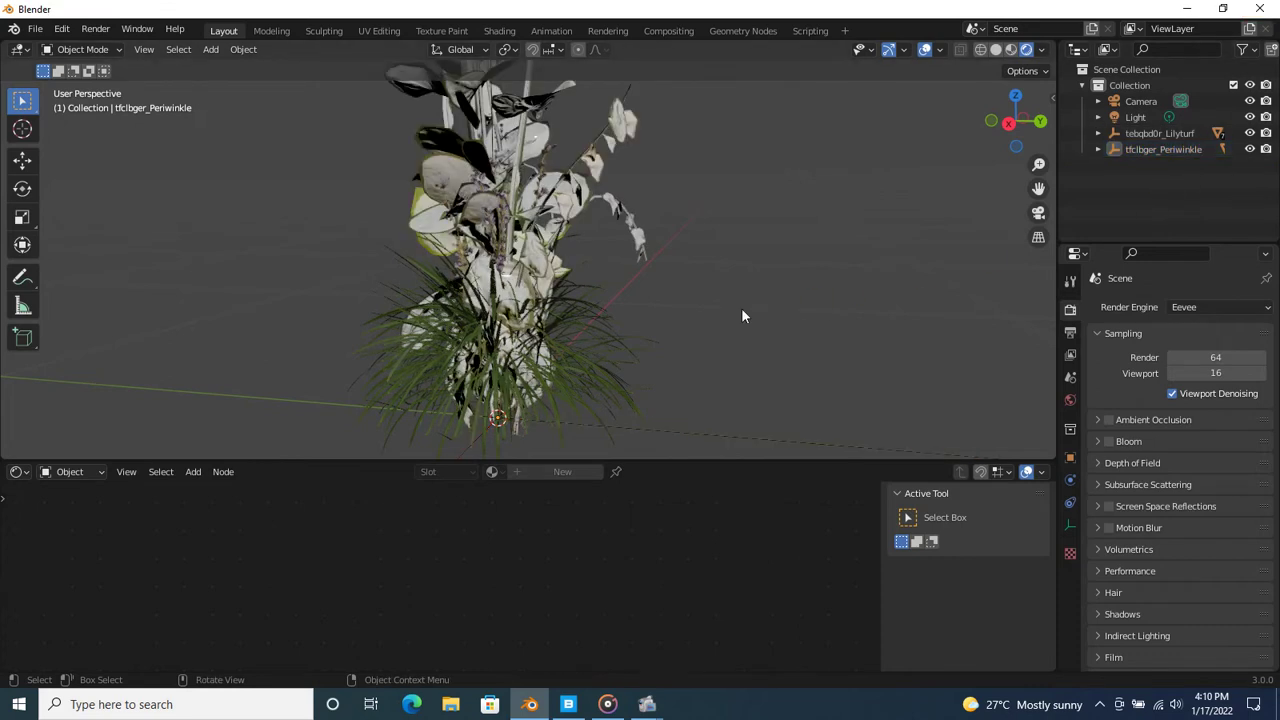
{"action": "left_click", "coordinate": [22, 247]}
{"action": "scroll", "coordinate": [590, 320], "scroll_direction": "down", "scroll_amount": 2}
{"action": "scroll", "coordinate": [595, 324], "scroll_direction": "down", "scroll_amount": 2}
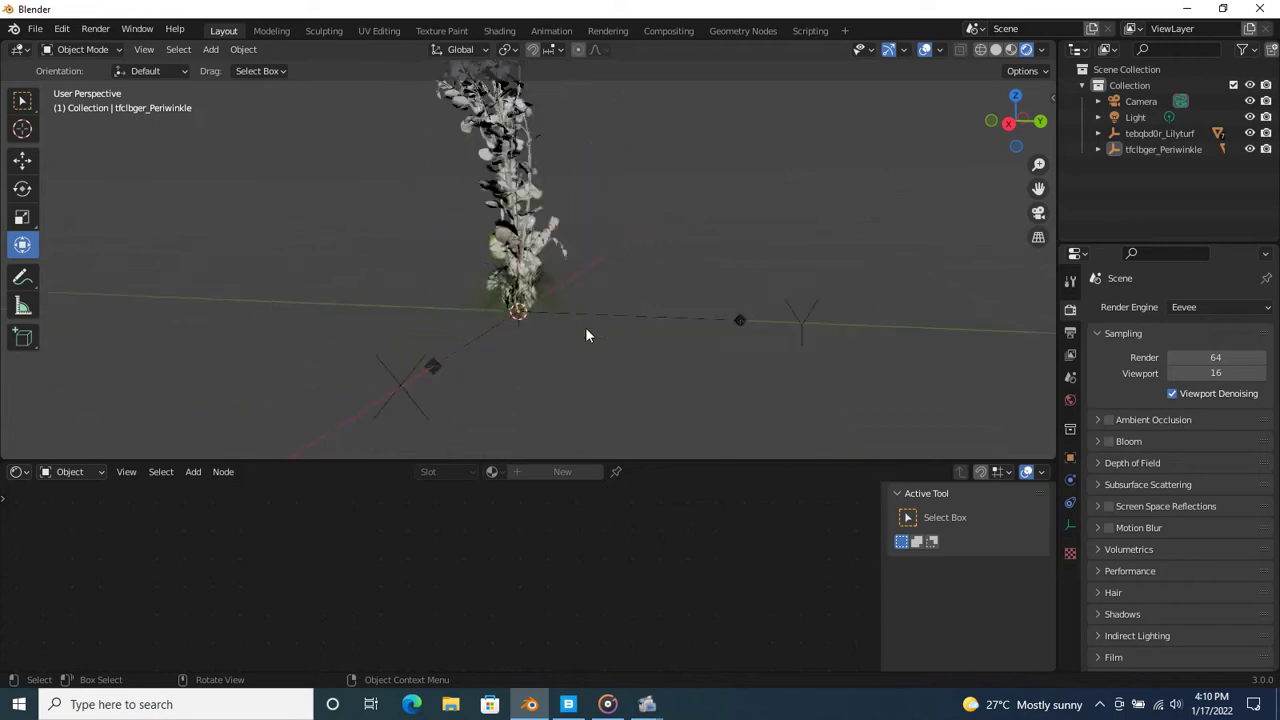
{"action": "scroll", "coordinate": [583, 325], "scroll_direction": "down", "scroll_amount": 2}
{"action": "scroll", "coordinate": [570, 318], "scroll_direction": "down", "scroll_amount": 2}
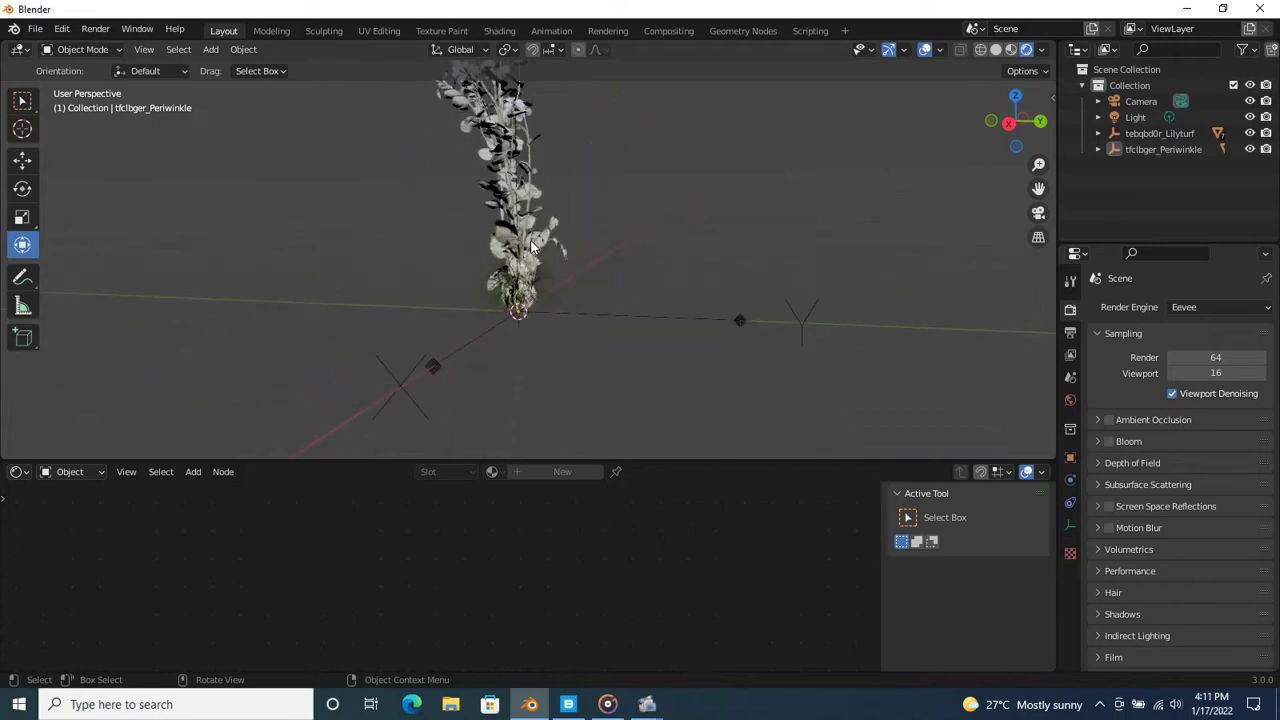
{"action": "left_click", "coordinate": [1156, 150]}
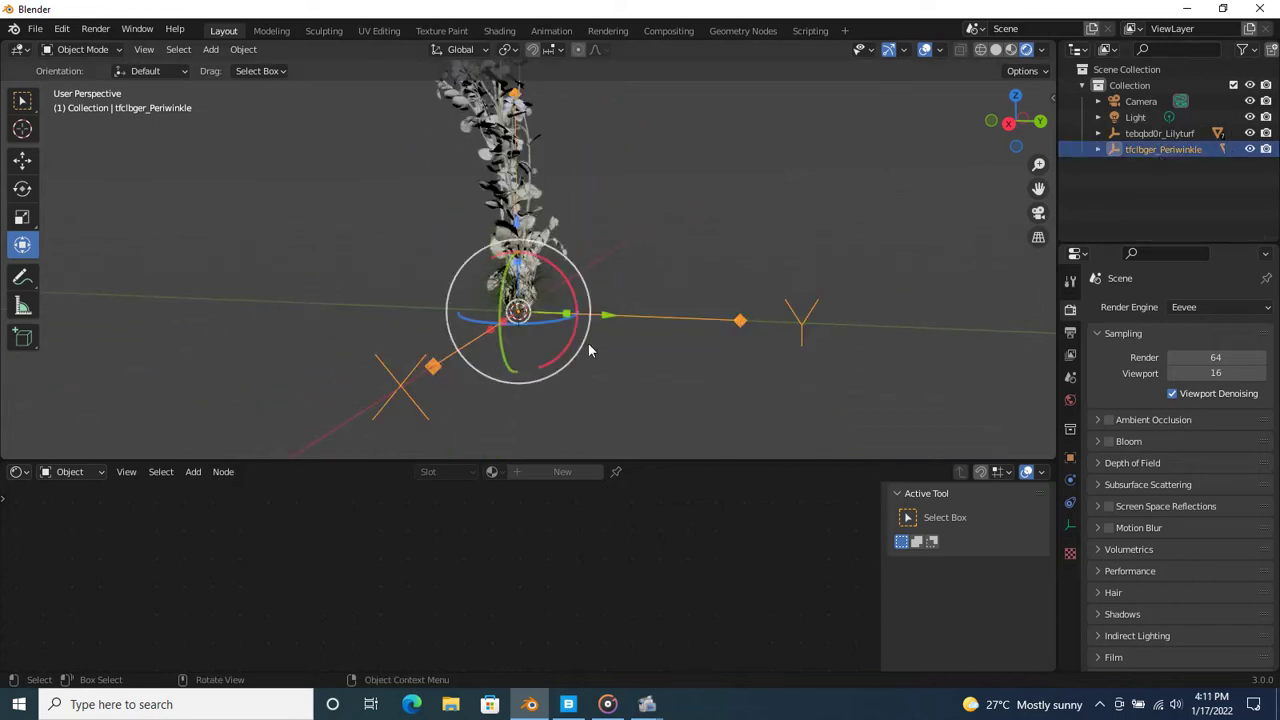
{"action": "left_click_drag", "start_coordinate": [600, 320], "coordinate": [745, 330]}
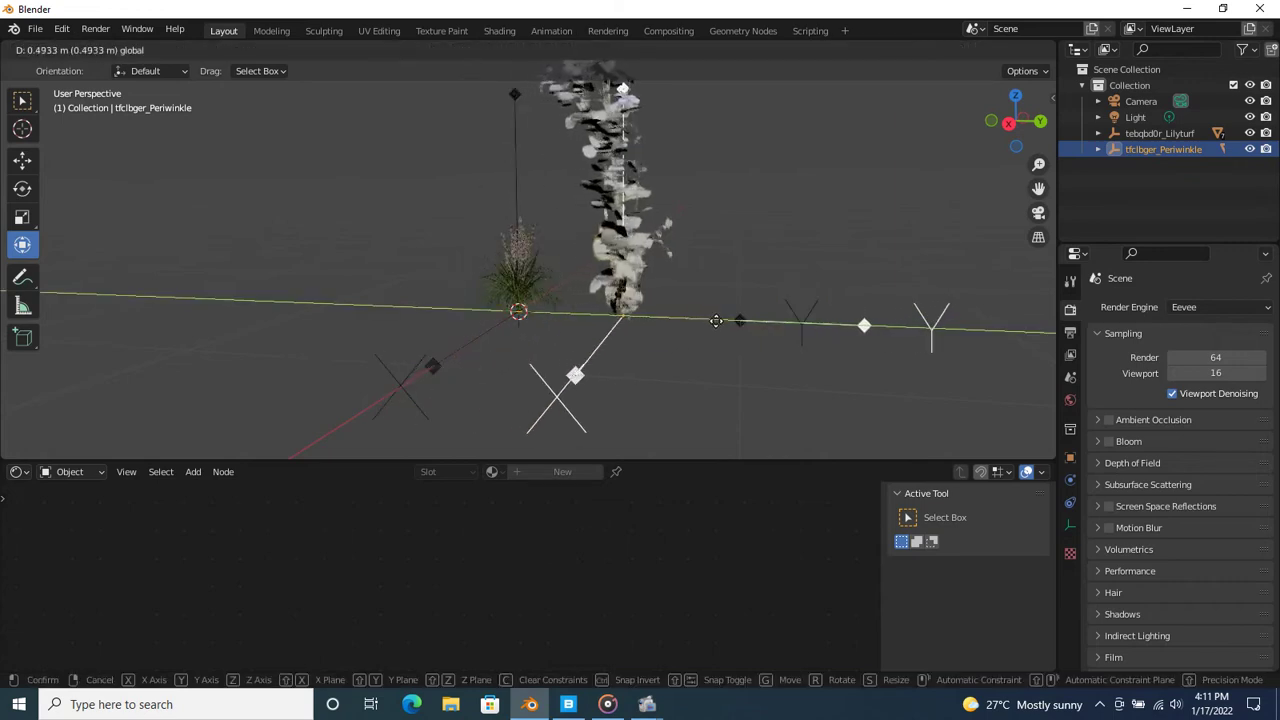
{"action": "left_click", "coordinate": [775, 215]}
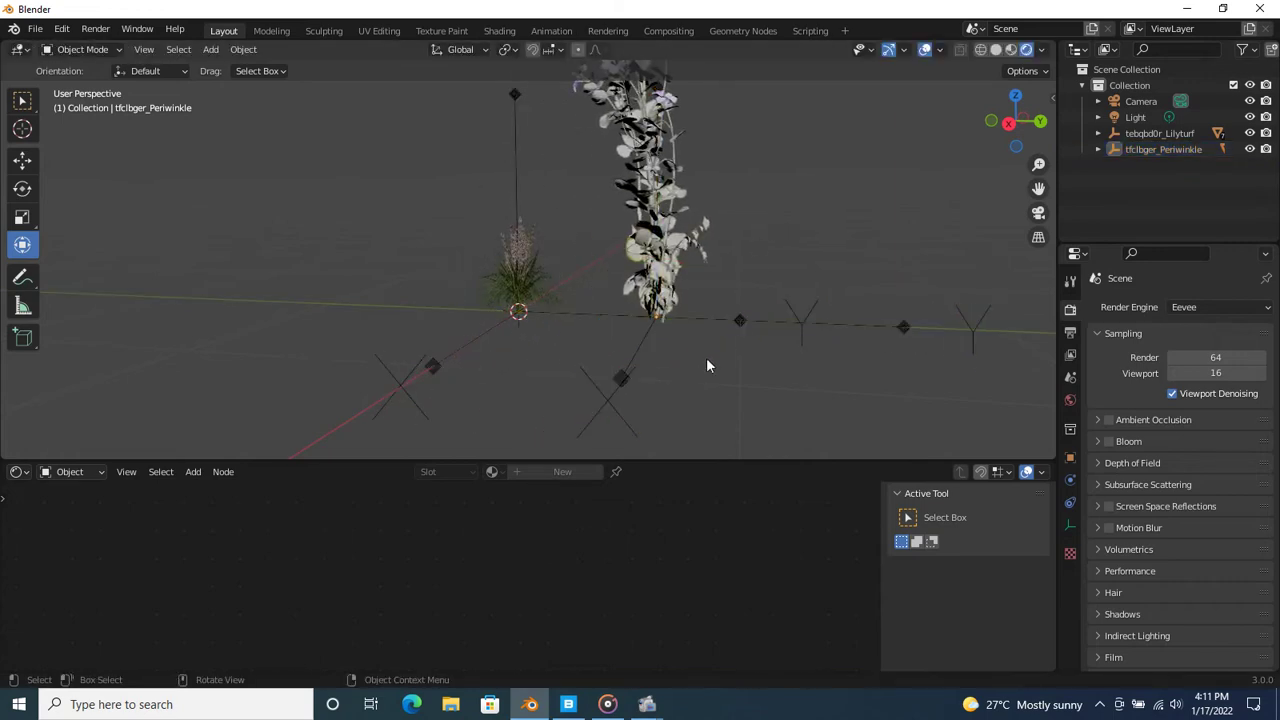
{"action": "middle_click_drag", "start_coordinate": [706, 357], "coordinate": [662, 424]}
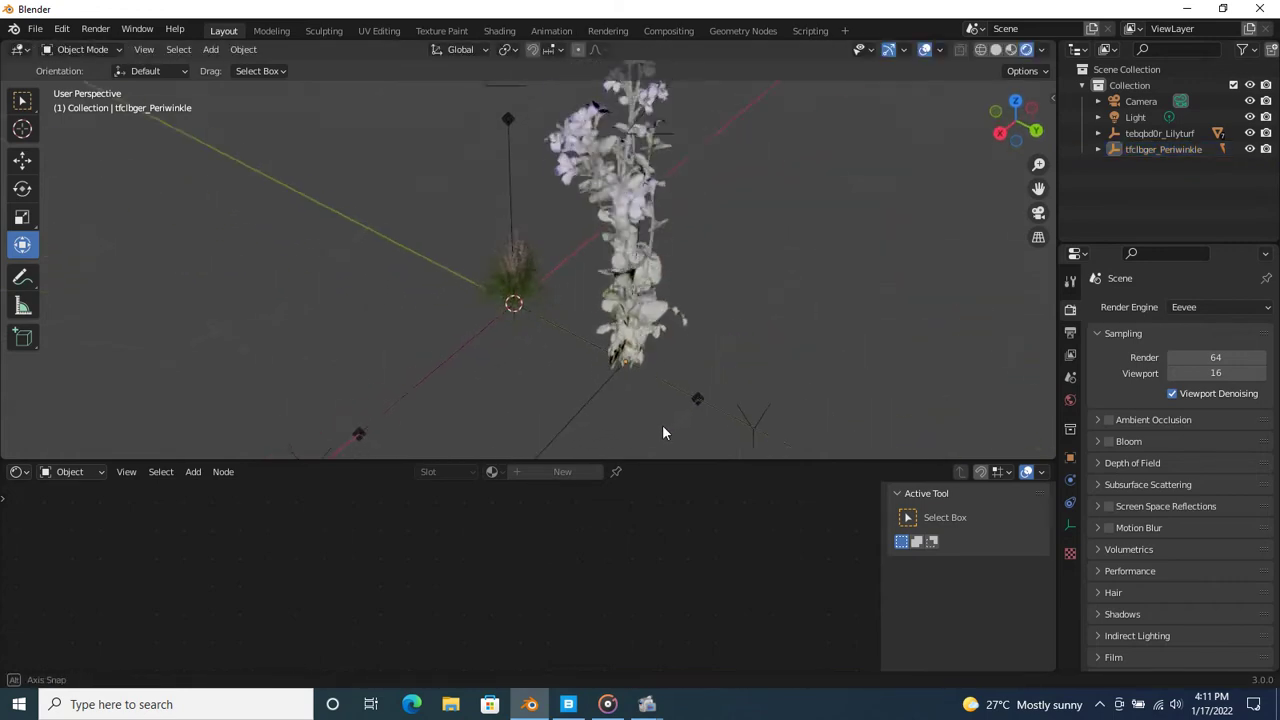
Step: Show the Periwinkle's material nodes and move its normal map nodes down
{"action": "left_click", "coordinate": [662, 228]}
{"action": "scroll", "coordinate": [575, 588], "scroll_direction": "down", "scroll_amount": 3}
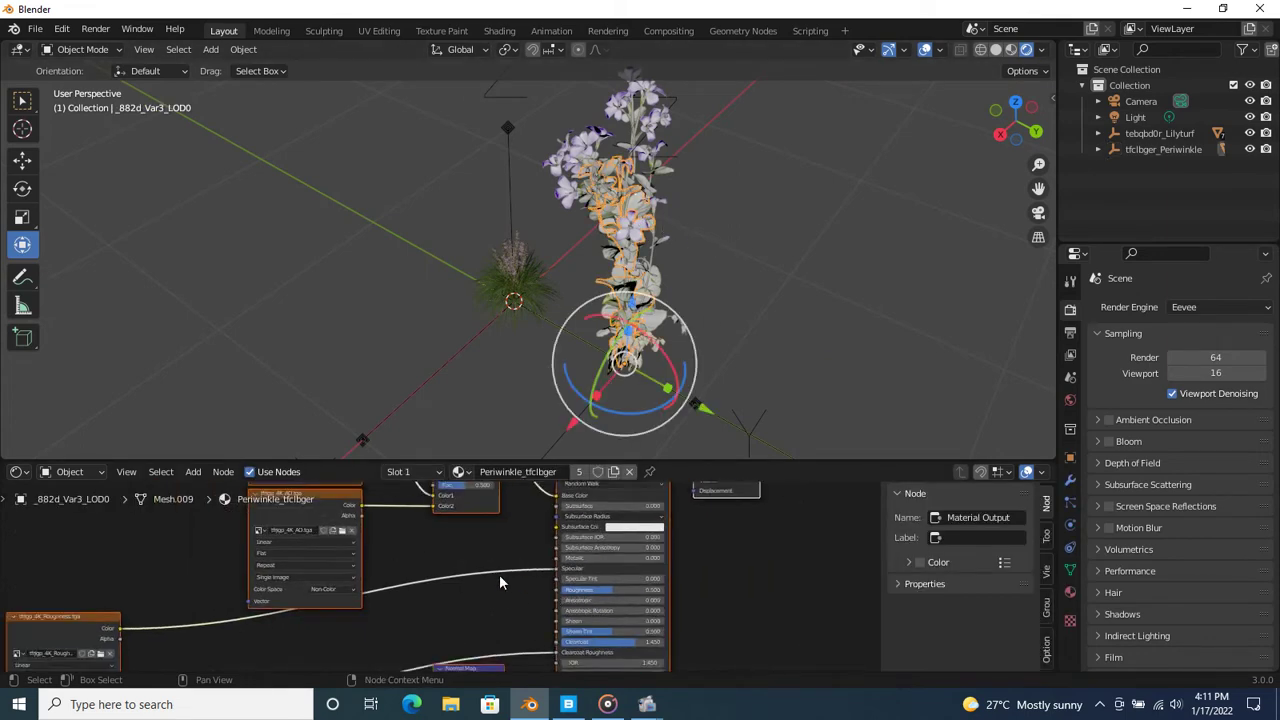
{"action": "scroll", "coordinate": [499, 574], "scroll_direction": "down", "scroll_amount": 2}
{"action": "middle_click_drag", "start_coordinate": [468, 595], "coordinate": [668, 494]}
{"action": "scroll", "coordinate": [548, 617], "scroll_direction": "up", "scroll_amount": 2}
{"action": "scroll", "coordinate": [691, 614], "scroll_direction": "up", "scroll_amount": 1}
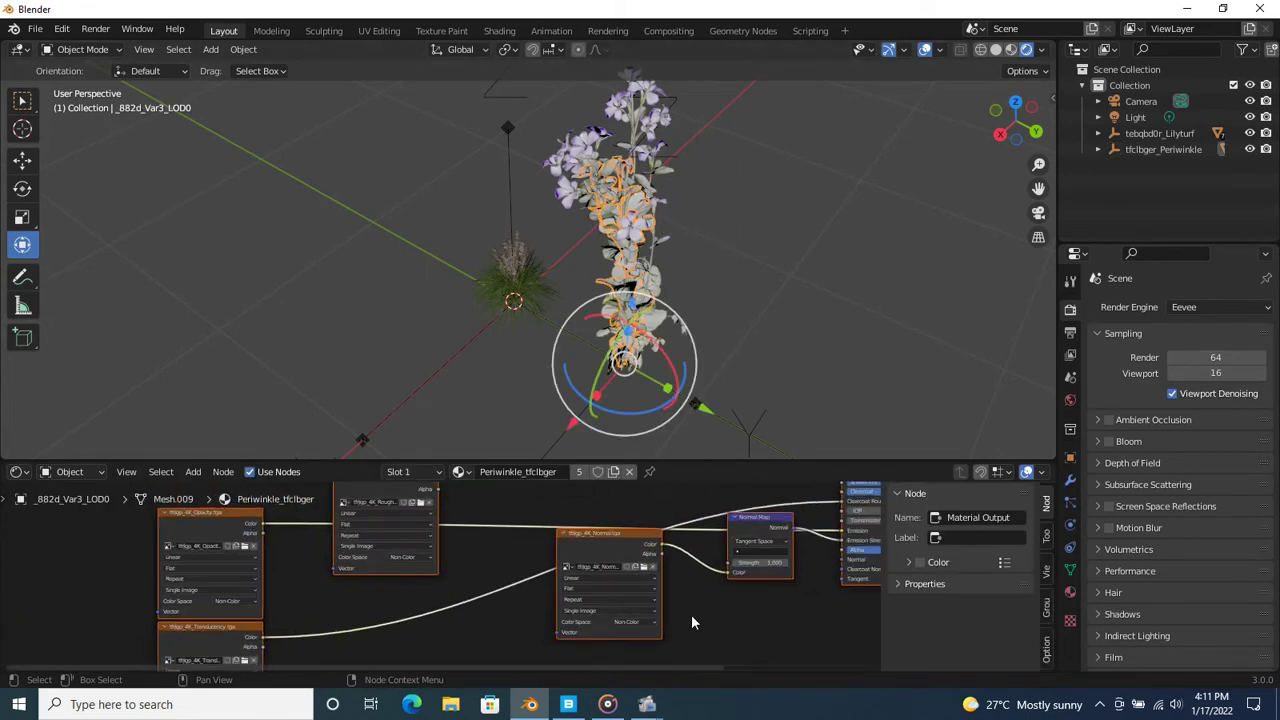
{"action": "middle_click_drag", "start_coordinate": [691, 614], "coordinate": [563, 600]}
{"action": "left_click_drag", "start_coordinate": [489, 518], "coordinate": [490, 572]}
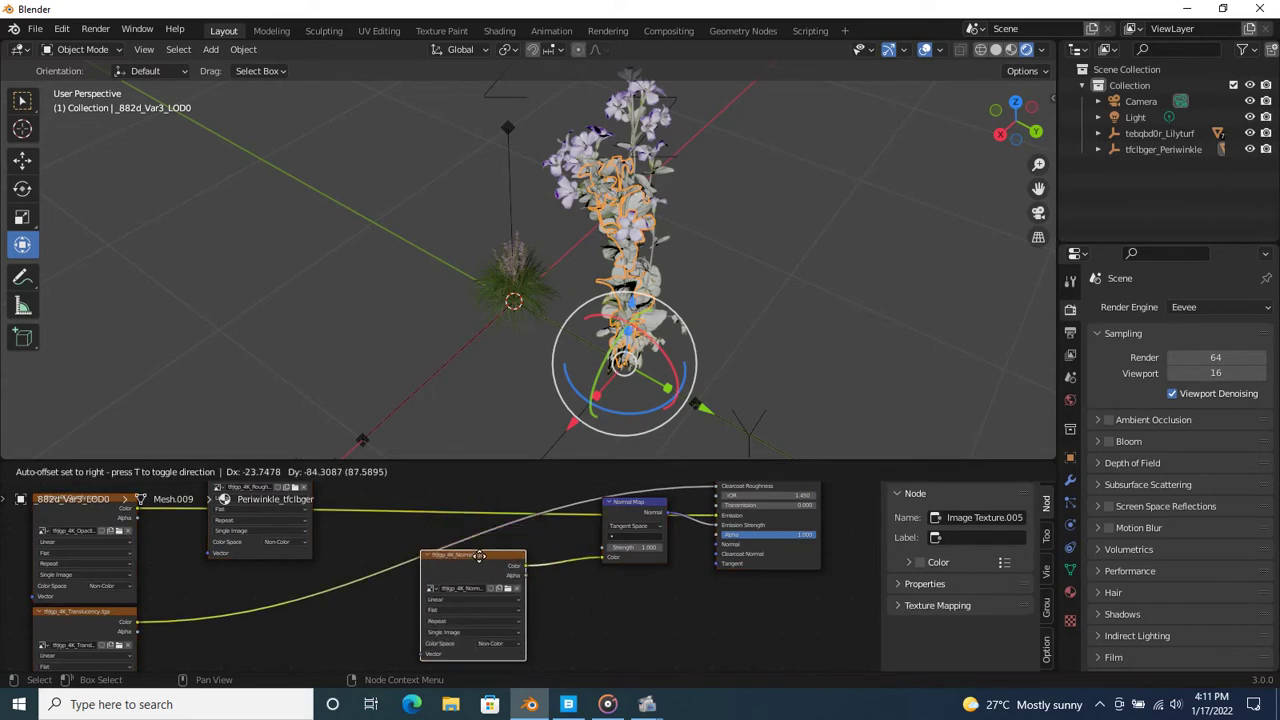
{"action": "left_click_drag", "start_coordinate": [648, 502], "coordinate": [646, 562]}
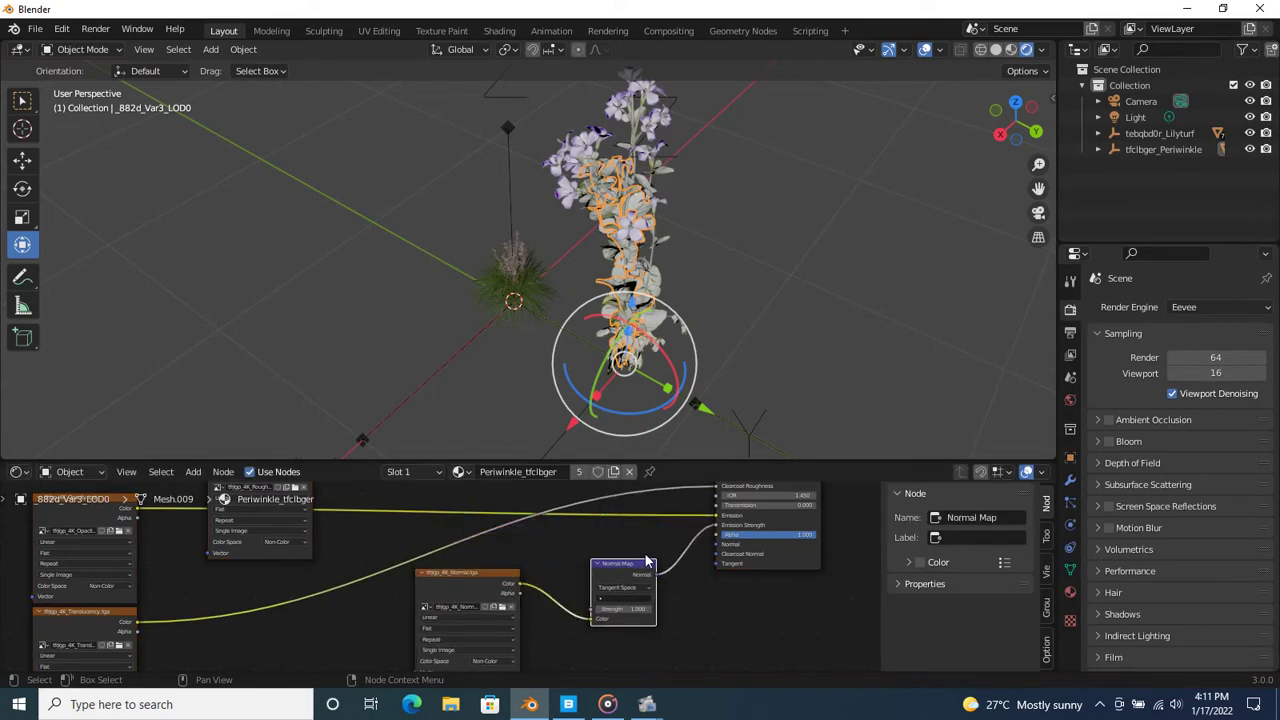
Step: Feed the Periwinkle opacity texture into Alpha instead of Emission
{"action": "scroll", "coordinate": [726, 538], "scroll_direction": "up", "scroll_amount": 2}
{"action": "scroll", "coordinate": [560, 600], "scroll_direction": "up", "scroll_amount": 2}
{"action": "left_click_drag", "start_coordinate": [561, 597], "coordinate": [650, 552]}
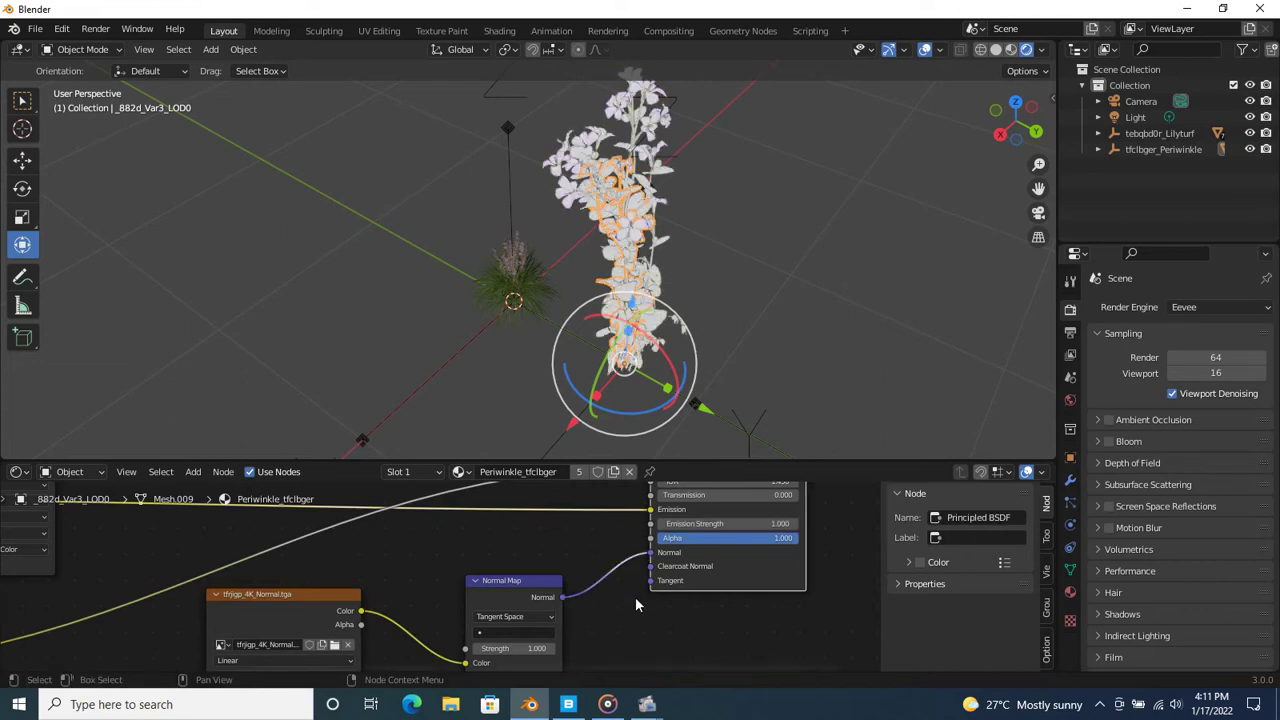
{"action": "scroll", "coordinate": [602, 546], "scroll_direction": "down", "scroll_amount": 2}
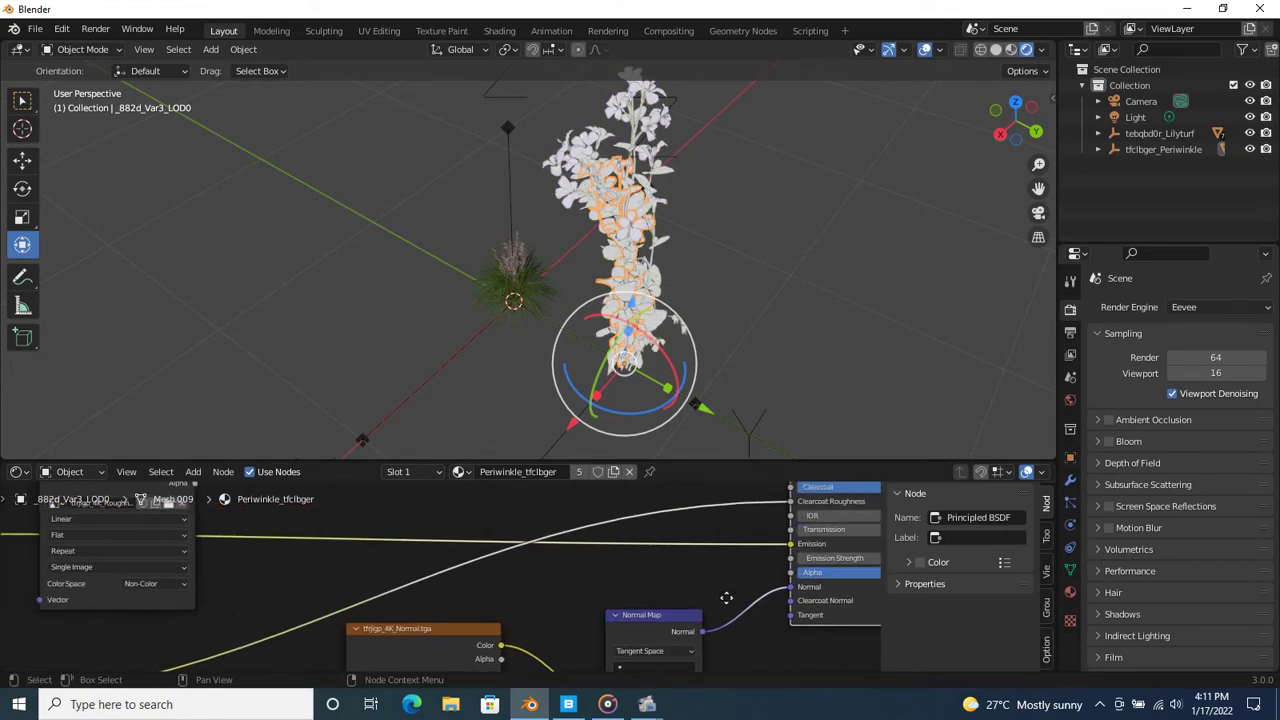
{"action": "middle_click_drag", "start_coordinate": [540, 600], "coordinate": [488, 590]}
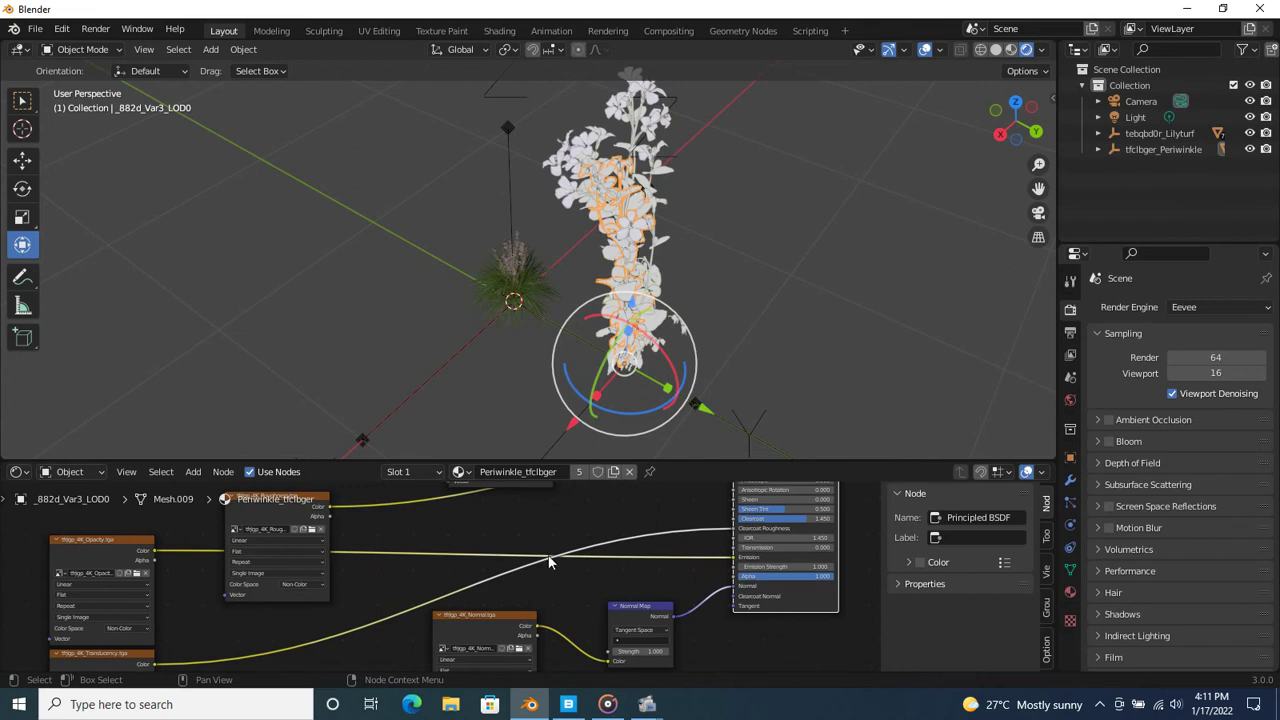
{"action": "scroll", "coordinate": [707, 580], "scroll_direction": "up", "scroll_amount": 2}
{"action": "scroll", "coordinate": [700, 565], "scroll_direction": "up", "scroll_amount": 1}
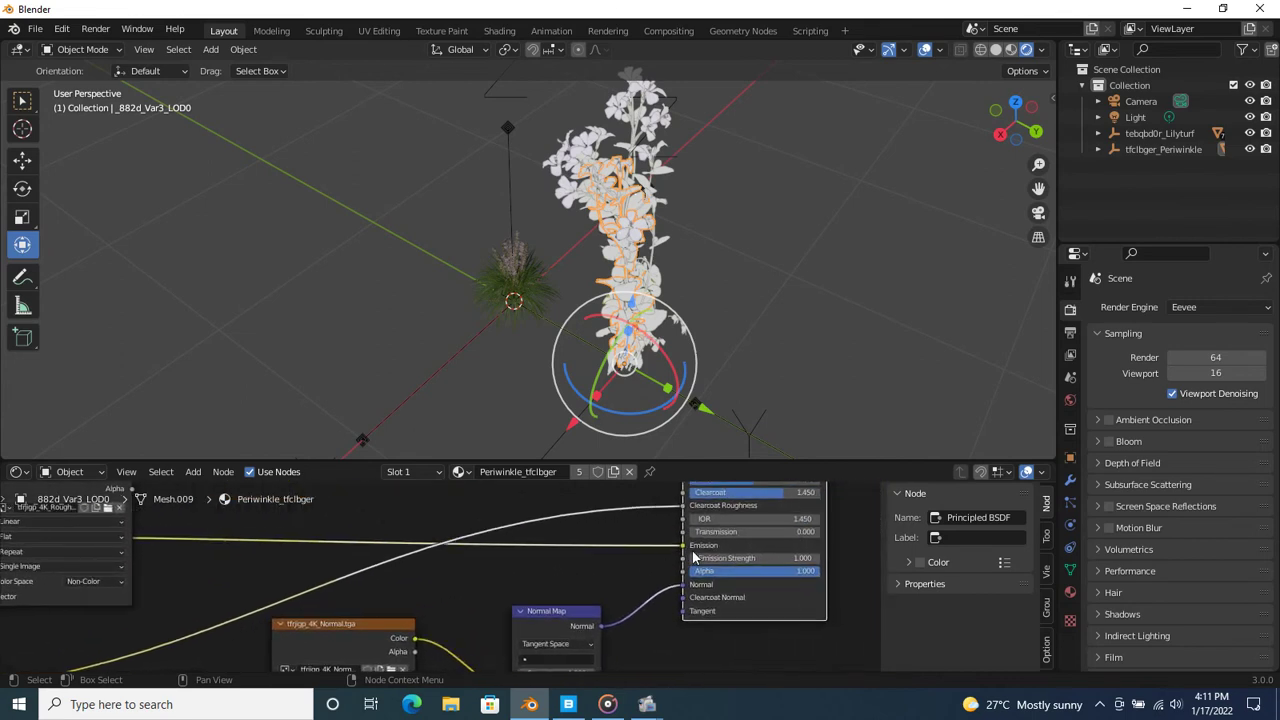
{"action": "left_click_drag", "start_coordinate": [683, 546], "coordinate": [684, 571]}
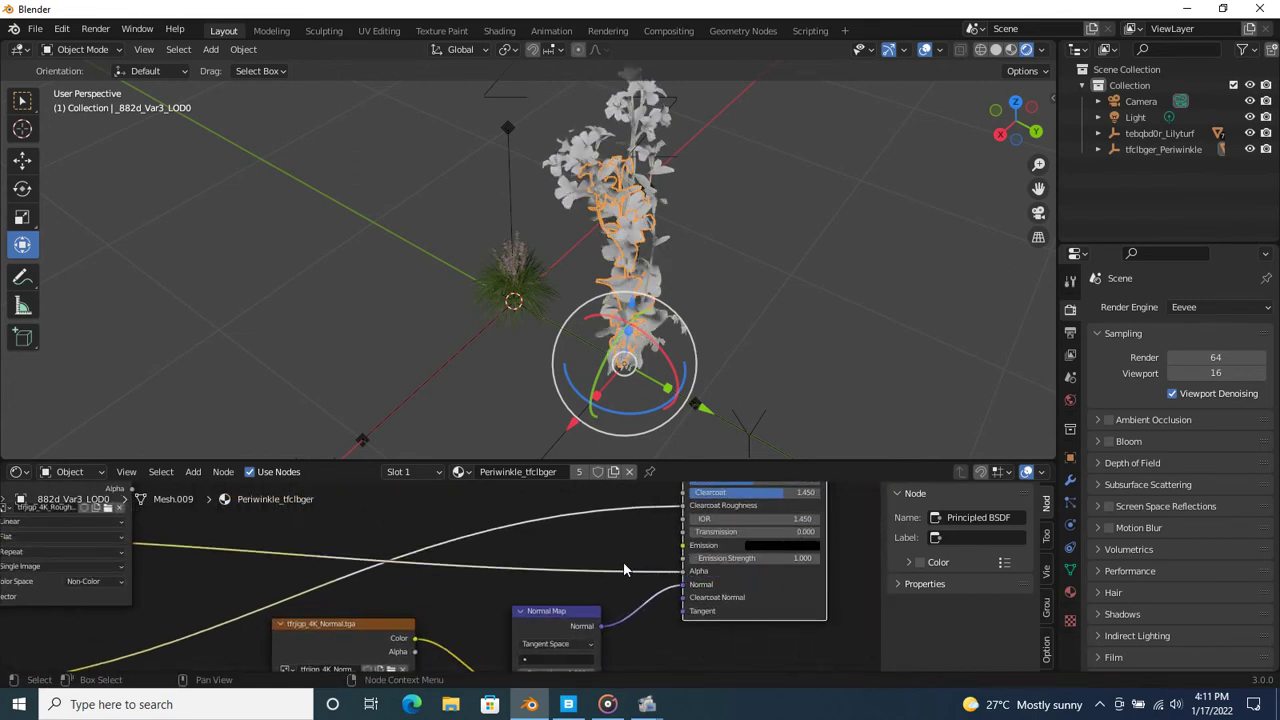
Step: Set Clearcoat and Sheen Tint to 0 and move the roughness link from Specular to Roughness
{"action": "scroll", "coordinate": [640, 595], "scroll_direction": "up", "scroll_amount": 2, "text": "shift"}
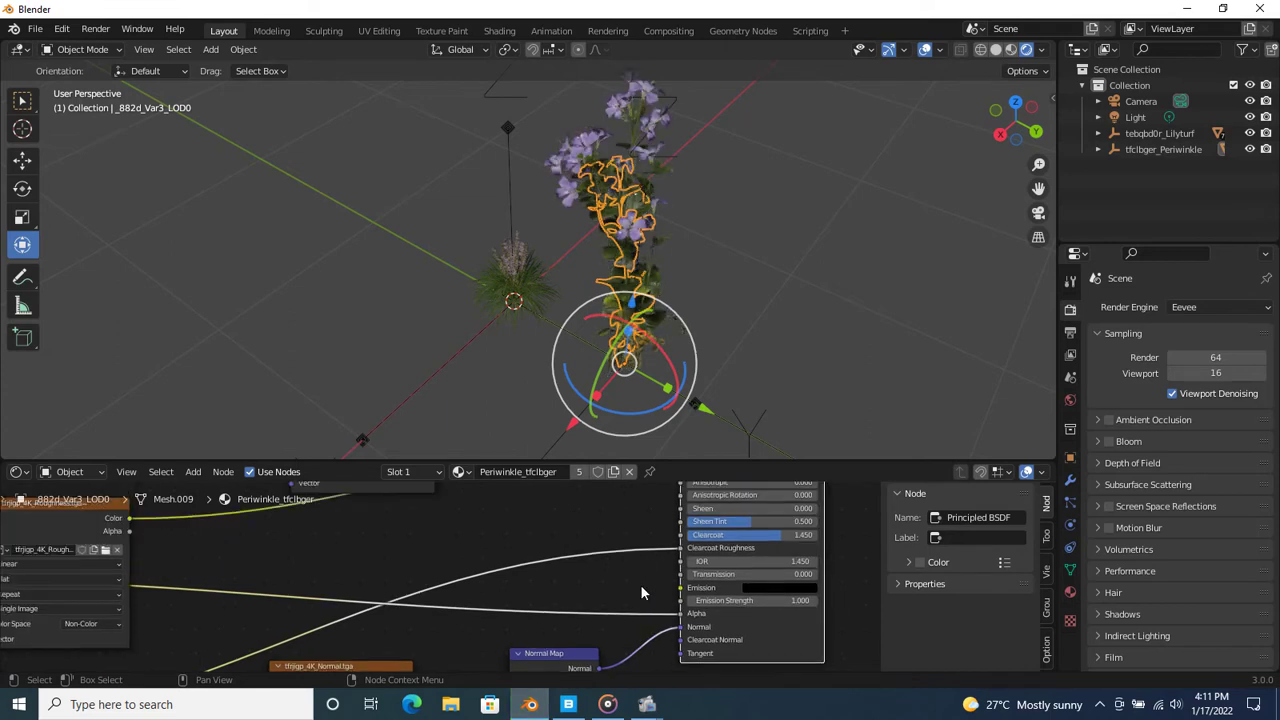
{"action": "left_click_drag", "start_coordinate": [776, 536], "coordinate": [700, 536]}
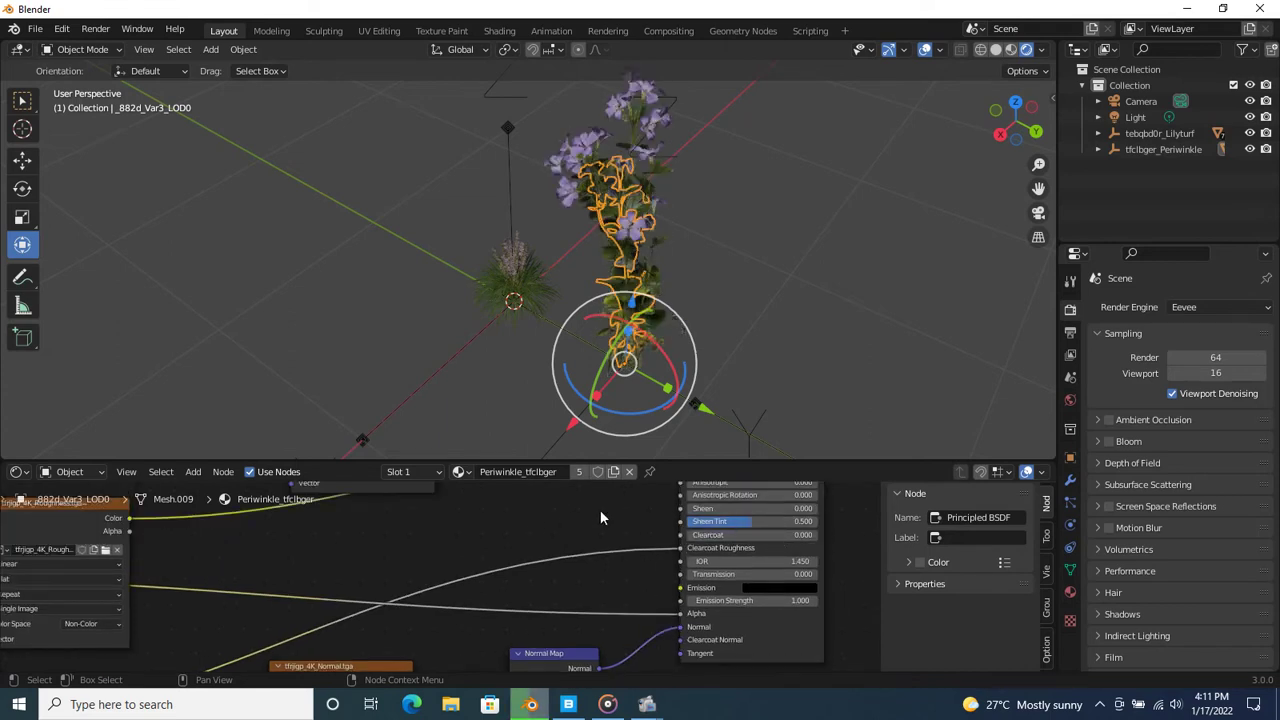
{"action": "left_click_drag", "start_coordinate": [740, 521], "coordinate": [660, 521]}
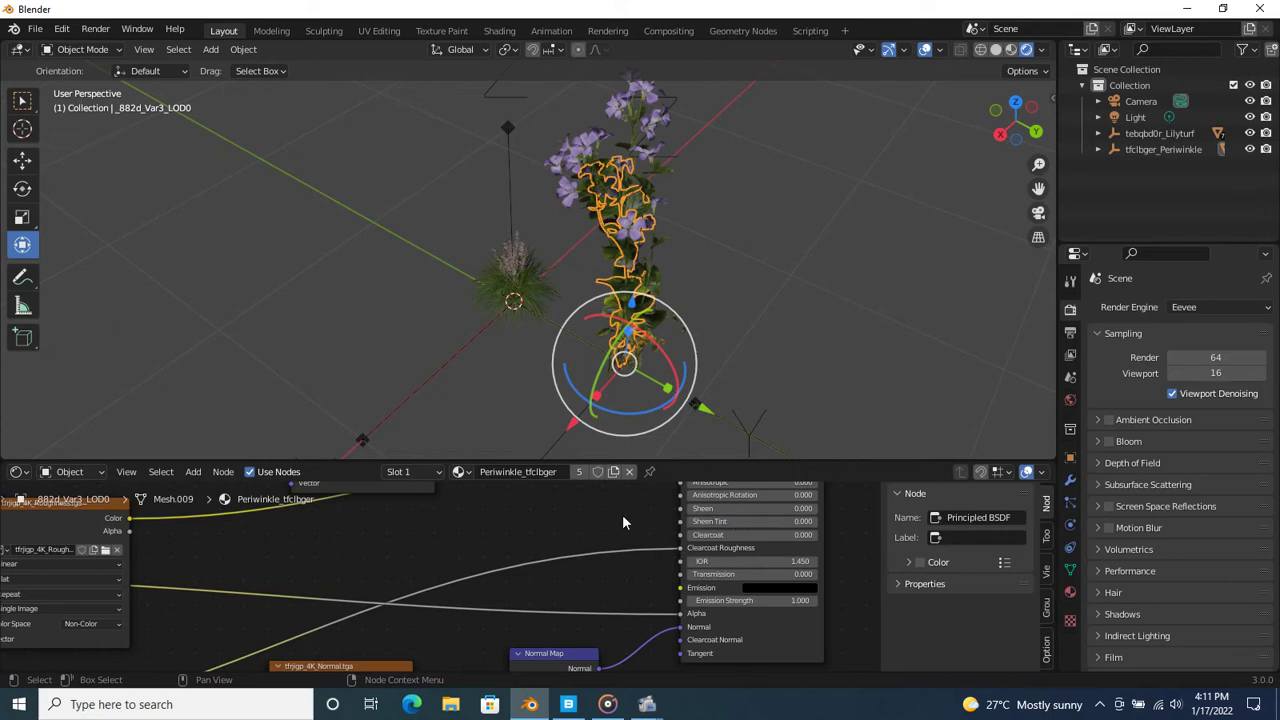
{"action": "middle_click_drag", "start_coordinate": [646, 591], "coordinate": [658, 670]}
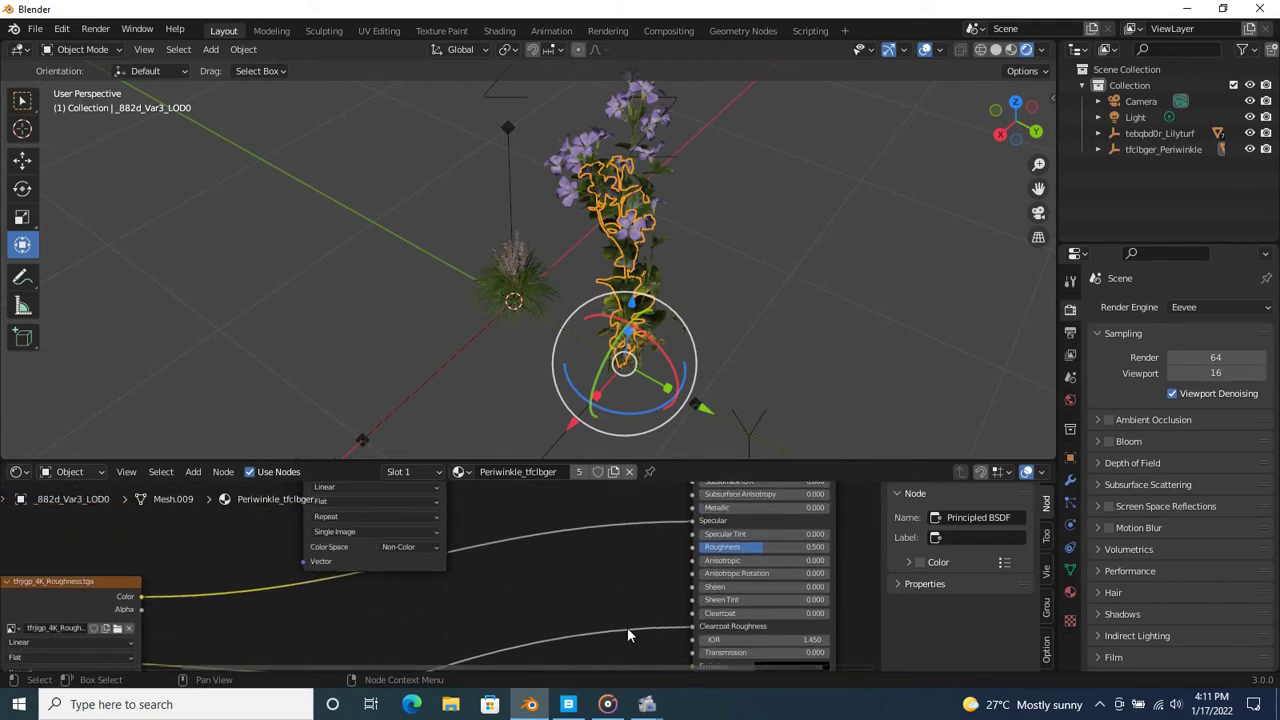
{"action": "left_click", "coordinate": [733, 320]}
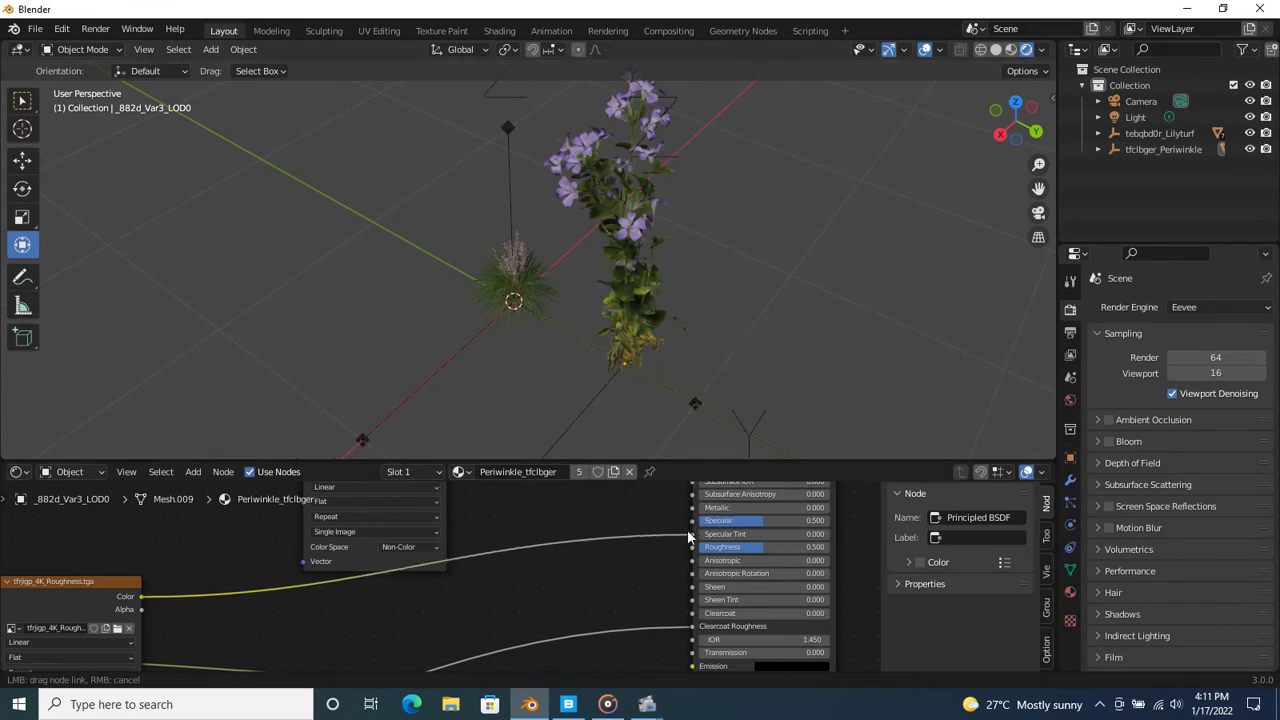
{"action": "left_click_drag", "start_coordinate": [692, 521], "coordinate": [692, 547]}
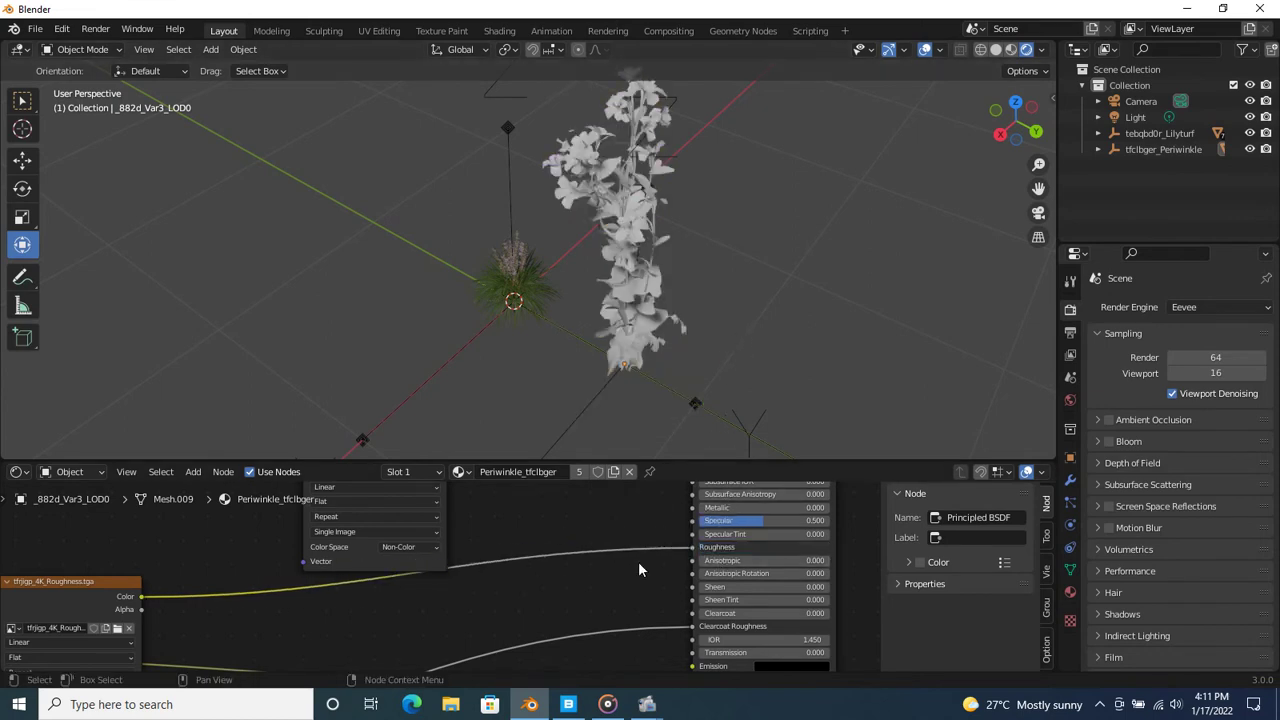
Step: Frame the periwinkle plant in the viewport and orbit and zoom in on it
{"action": "scroll", "coordinate": [629, 352], "scroll_direction": "up", "scroll_amount": 5}
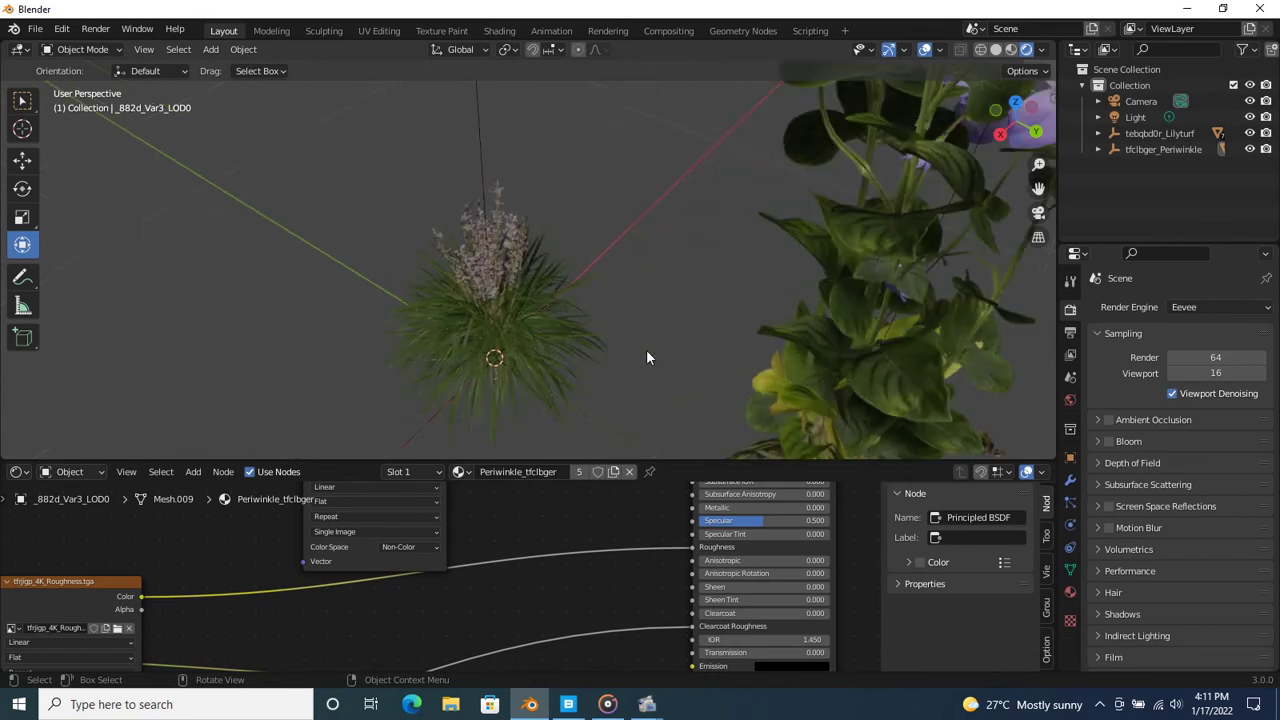
{"action": "mouse_move", "coordinate": [711, 353]}
{"action": "middle_mouse_down"}
{"action": "mouse_move", "coordinate": [793, 356]}
{"action": "mouse_move", "coordinate": [815, 342]}
{"action": "middle_mouse_up"}
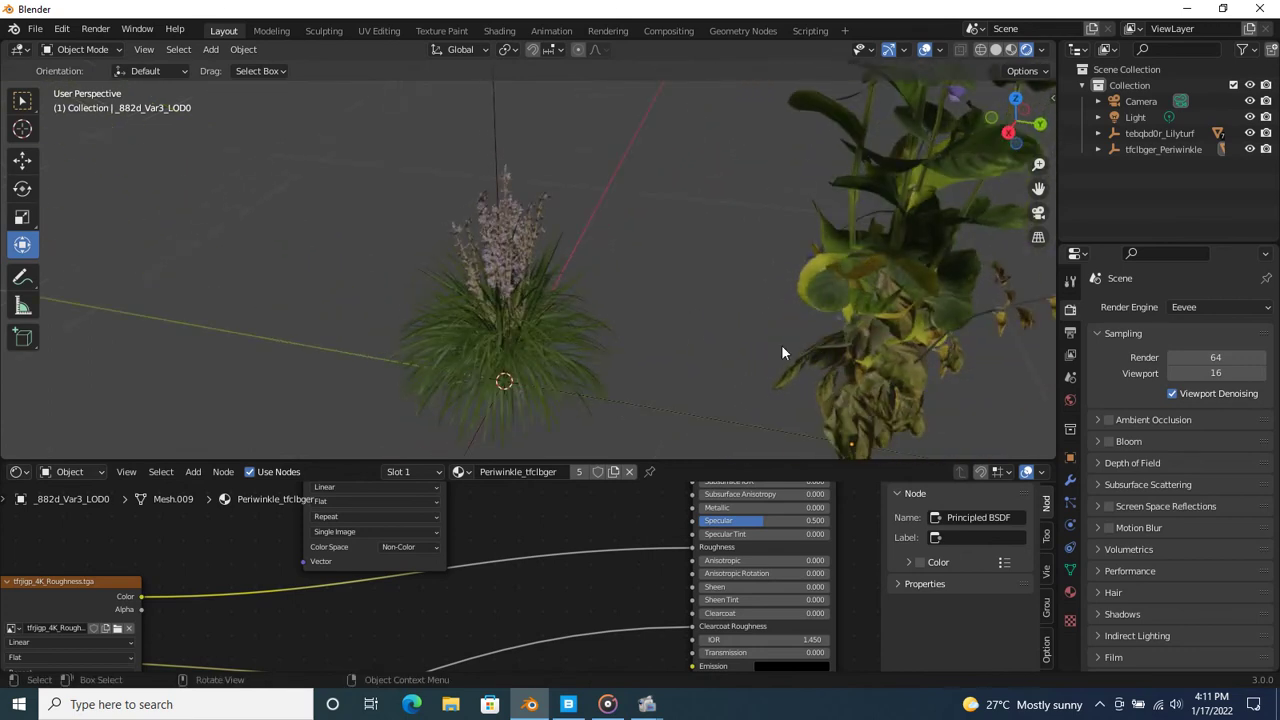
{"action": "key", "text": "KP_Decimal"}
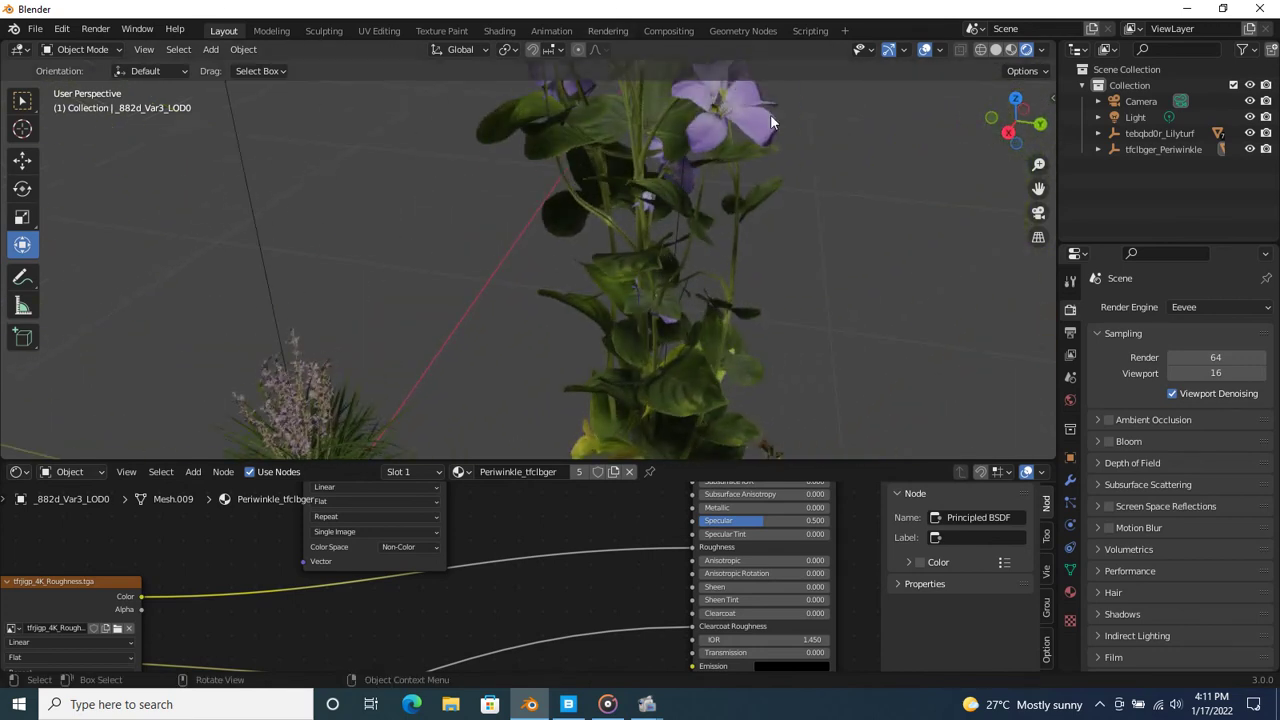
{"action": "scroll", "coordinate": [760, 208], "scroll_direction": "up", "scroll_amount": 2}
{"action": "scroll", "coordinate": [757, 301], "scroll_direction": "up", "scroll_amount": 2}
{"action": "scroll", "coordinate": [704, 390], "scroll_direction": "up", "scroll_amount": 2}
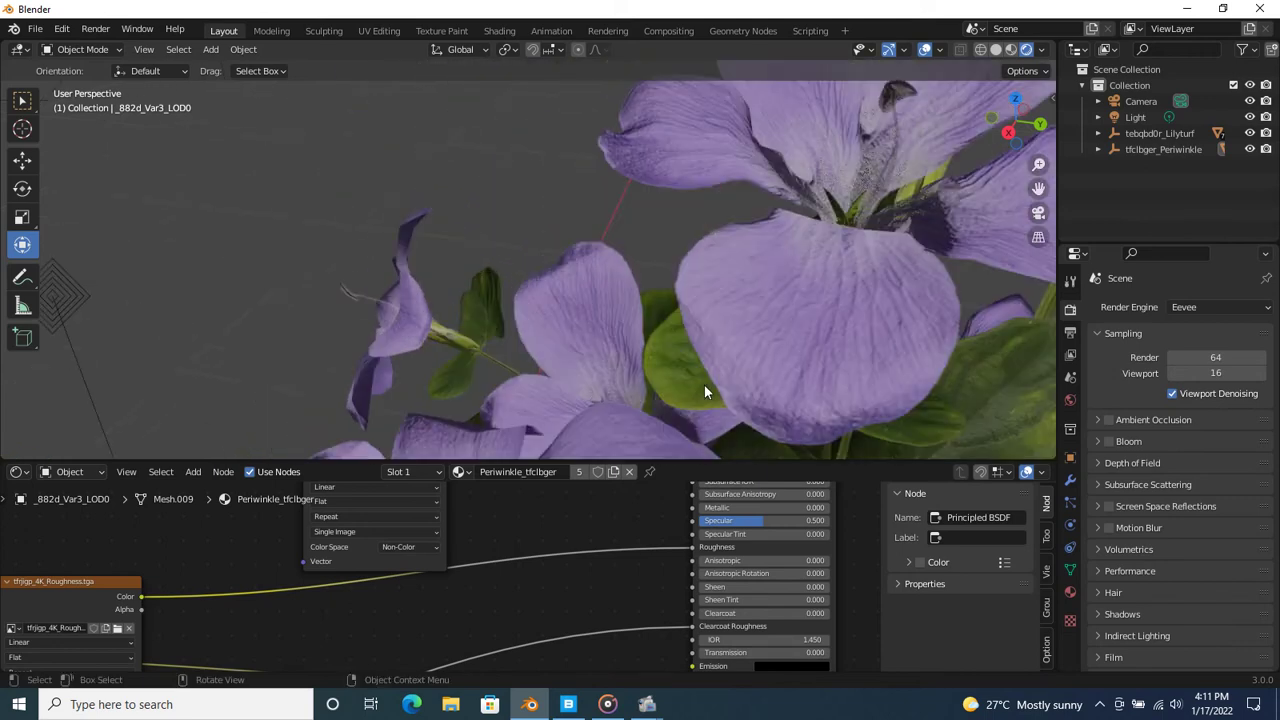
{"action": "scroll", "coordinate": [719, 377], "scroll_direction": "down", "scroll_amount": 2}
{"action": "scroll", "coordinate": [705, 360], "scroll_direction": "down", "scroll_amount": 3}
{"action": "mouse_move", "coordinate": [694, 368]}
{"action": "middle_mouse_down"}
{"action": "mouse_move", "coordinate": [900, 308]}
{"action": "mouse_move", "coordinate": [885, 295]}
{"action": "mouse_move", "coordinate": [714, 414]}
{"action": "mouse_move", "coordinate": [694, 391]}
{"action": "mouse_move", "coordinate": [719, 366]}
{"action": "middle_mouse_up"}
{"action": "scroll", "coordinate": [749, 384], "scroll_direction": "up", "scroll_amount": 2}
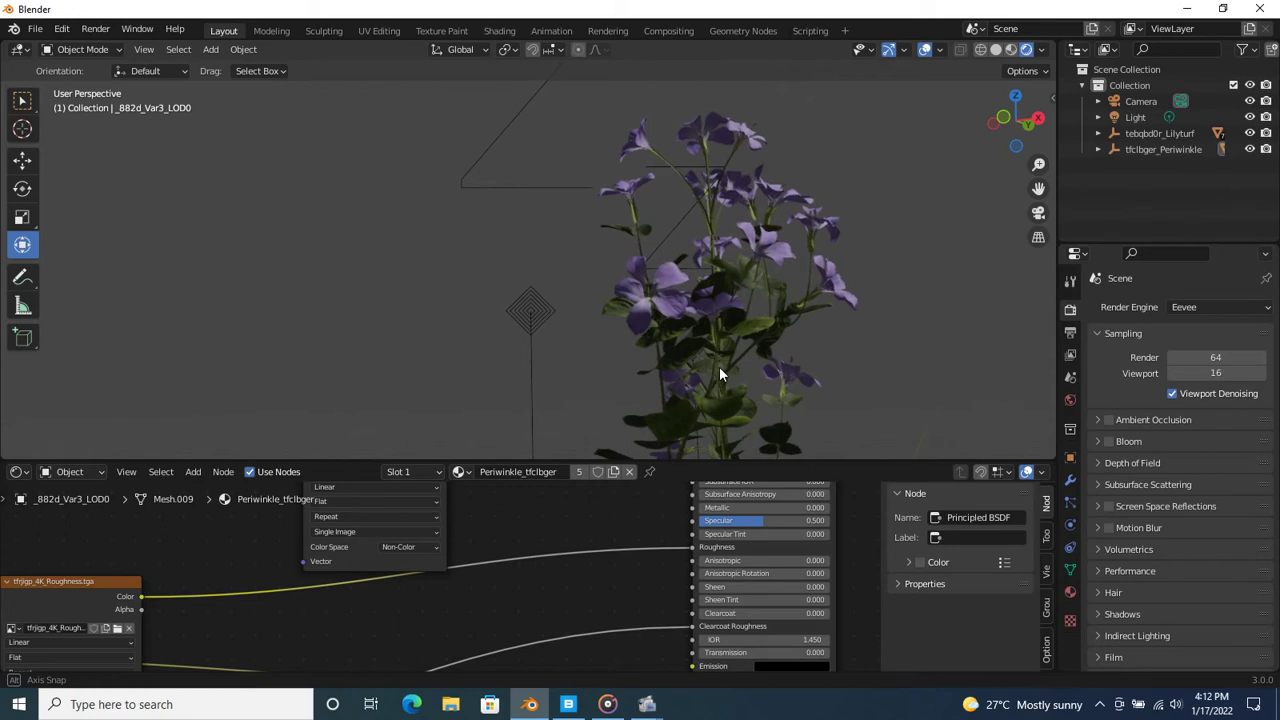
Step: Enable Ambient Occlusion in the Eevee Render Properties
{"action": "left_click", "coordinate": [1192, 307]}
{"action": "left_click", "coordinate": [1187, 308]}
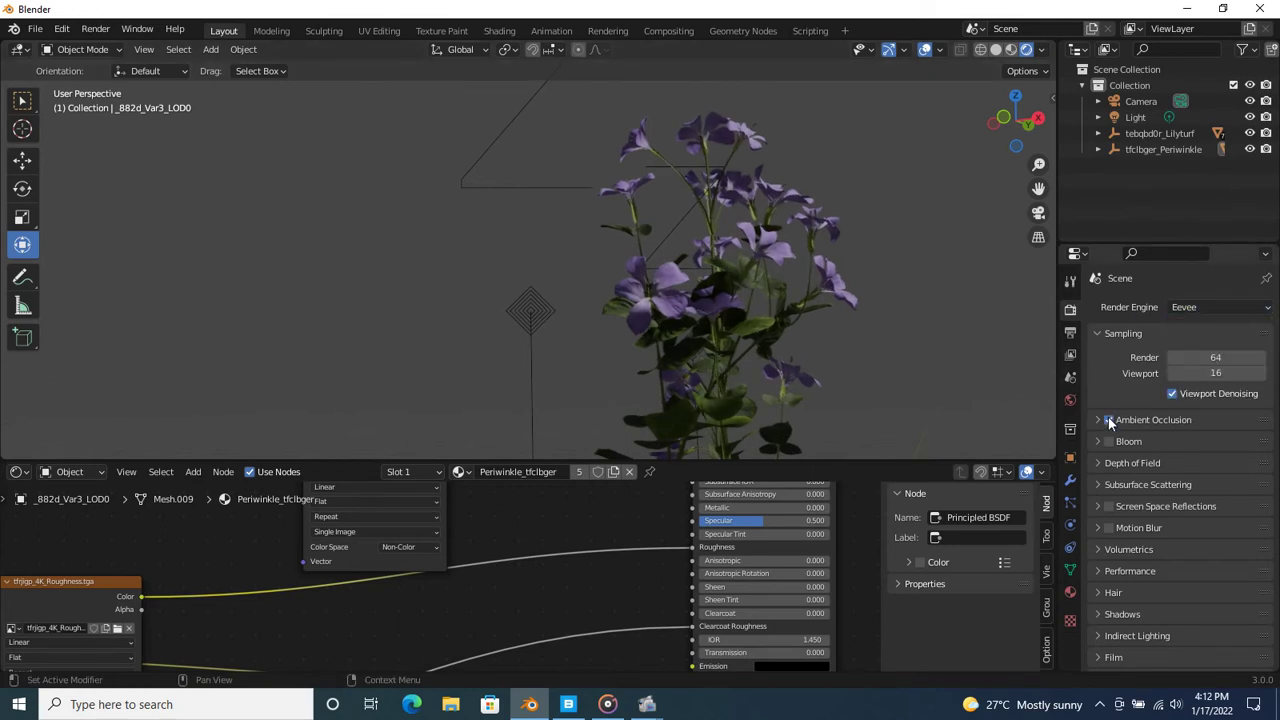
{"action": "middle_click_drag", "start_coordinate": [953, 360], "coordinate": [784, 387]}
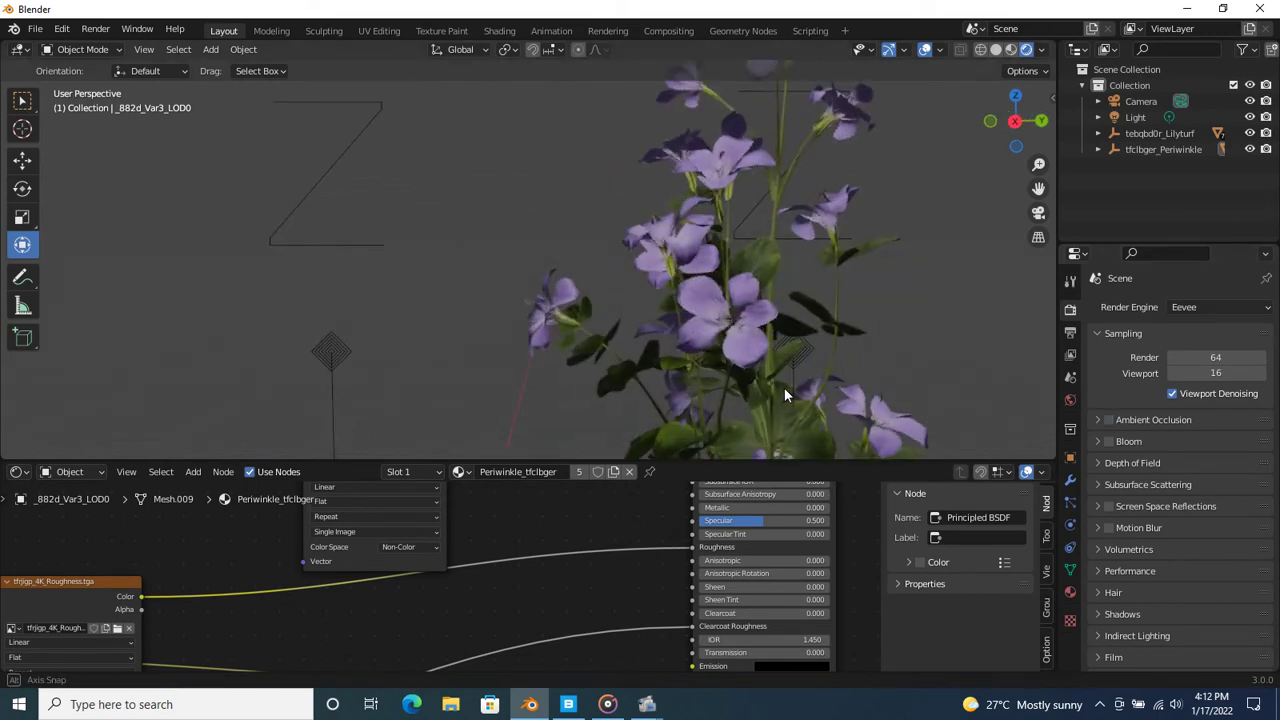
{"action": "left_click", "coordinate": [1108, 420]}
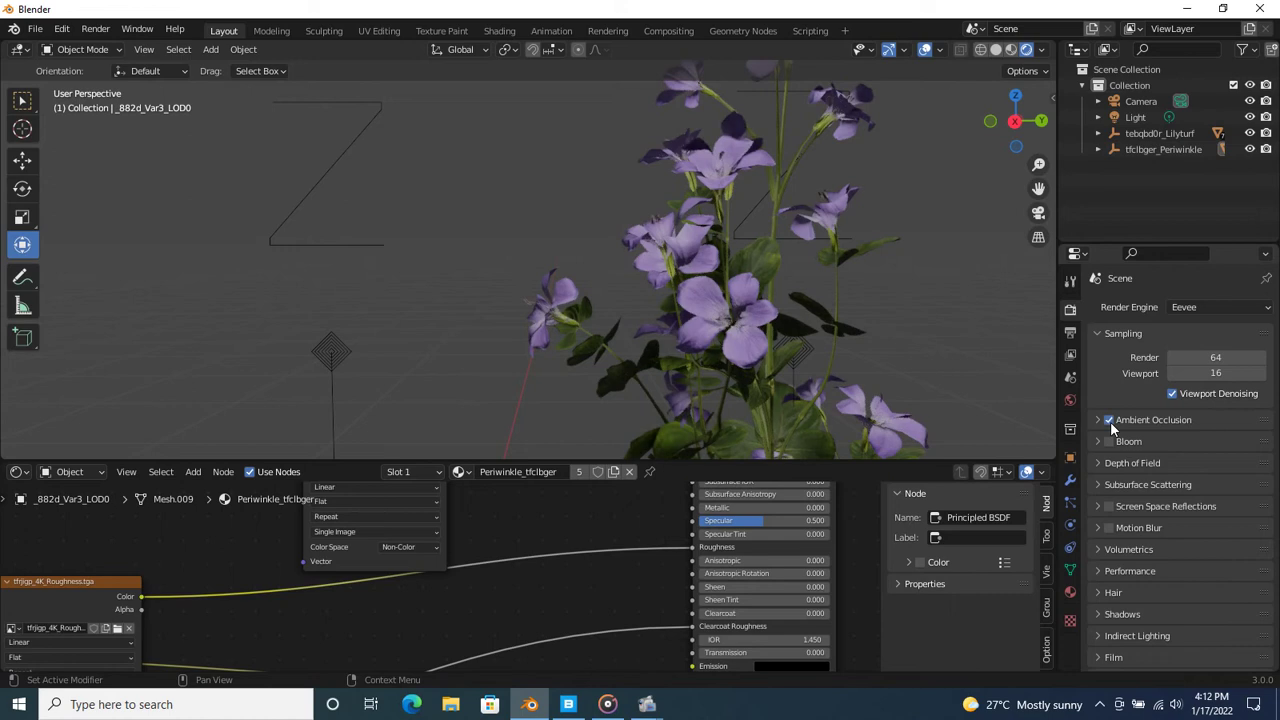
{"action": "middle_click_drag", "start_coordinate": [729, 266], "coordinate": [790, 308]}
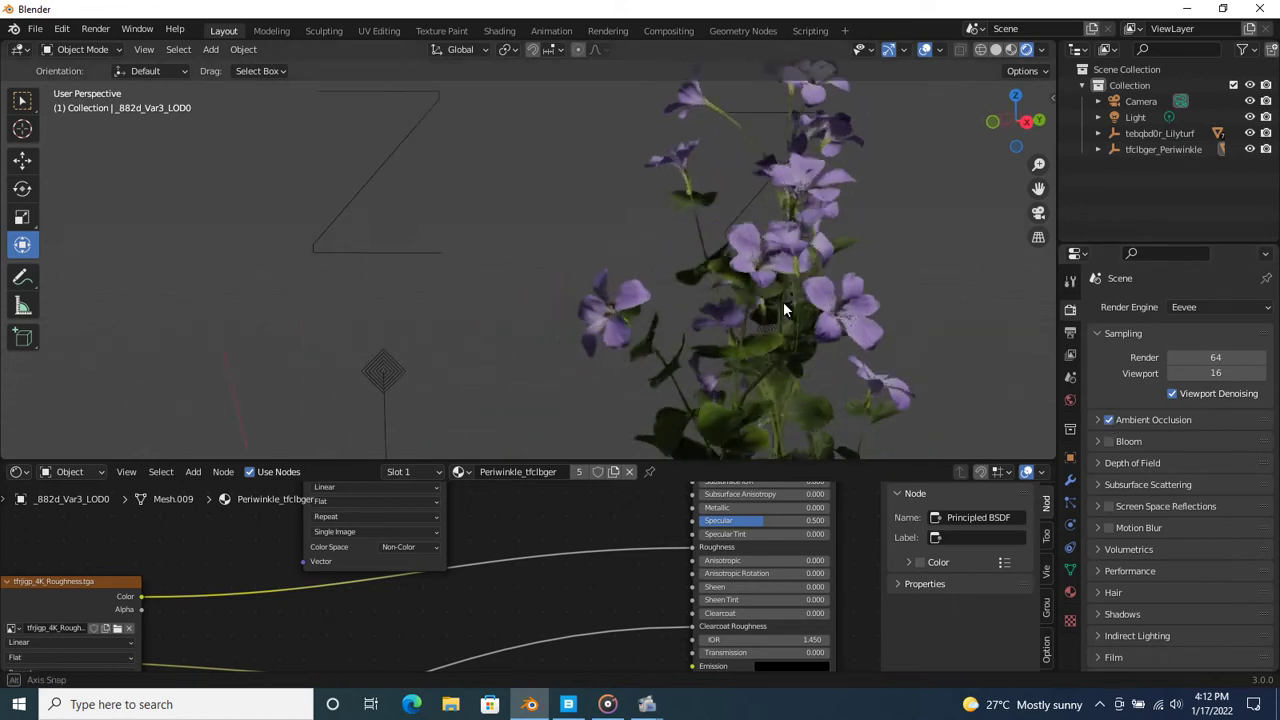
{"action": "left_click", "coordinate": [1195, 307]}
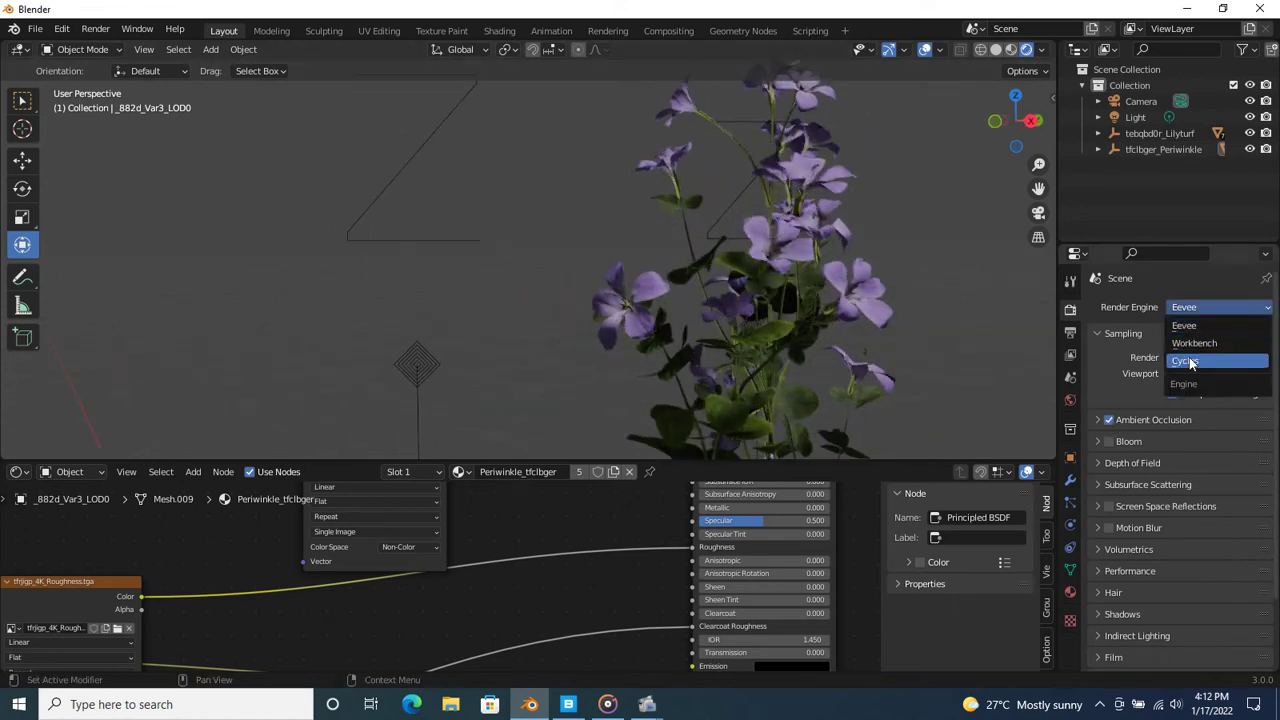
Step: Switch the render engine to Cycles and orbit the plant in the path-traced preview
{"action": "key", "text": "Return"}
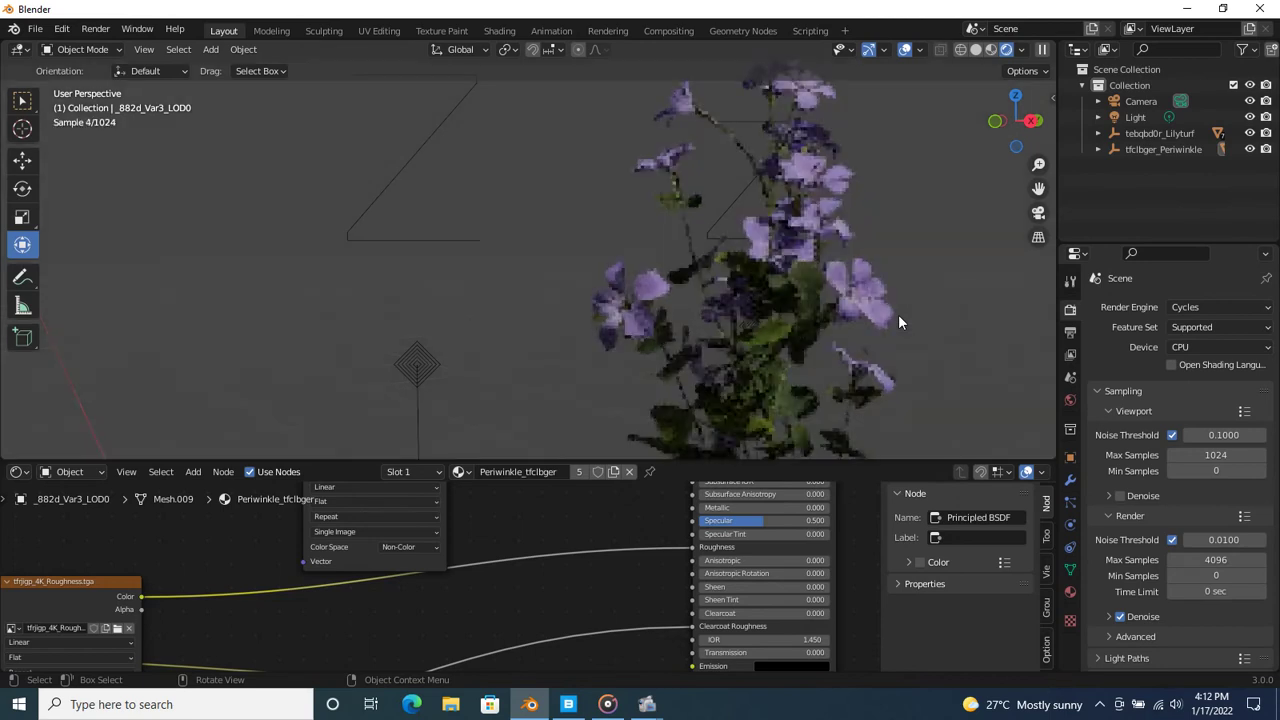
{"action": "mouse_move", "coordinate": [899, 318]}
{"action": "middle_mouse_down"}
{"action": "mouse_move", "coordinate": [834, 377]}
{"action": "mouse_move", "coordinate": [728, 374]}
{"action": "middle_mouse_up"}
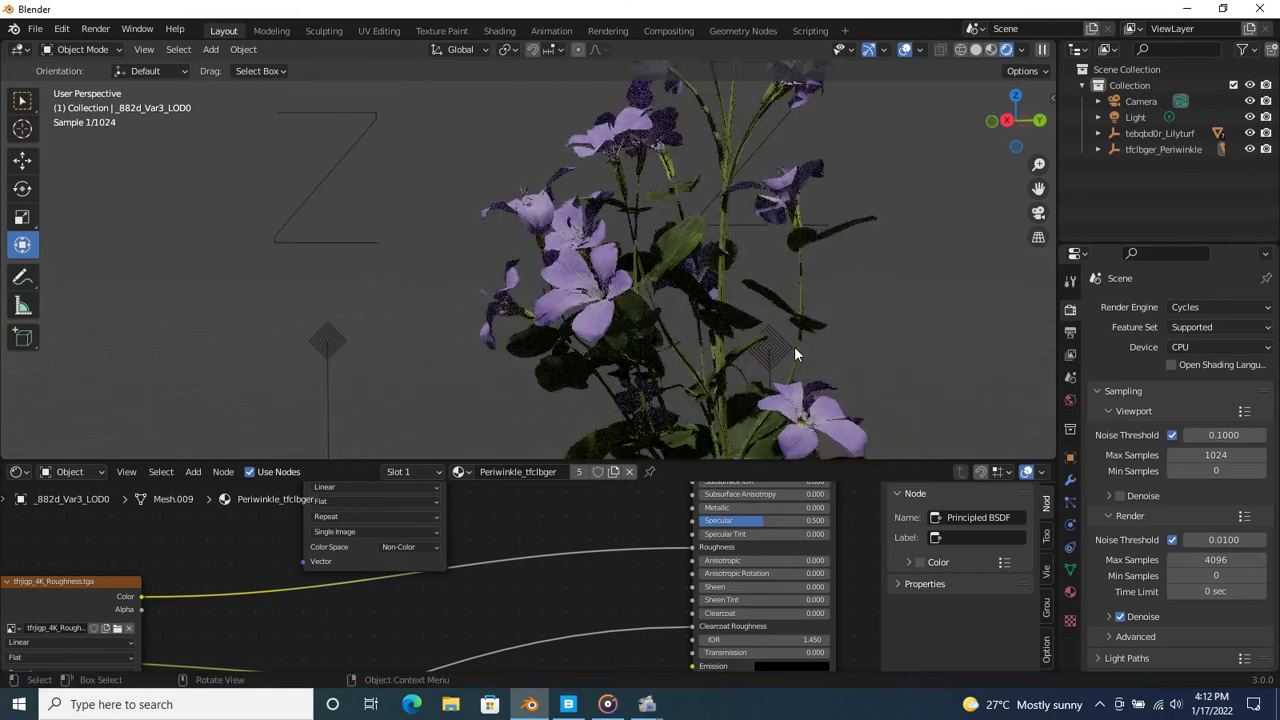
{"action": "mouse_move", "coordinate": [794, 346]}
{"action": "middle_mouse_down"}
{"action": "mouse_move", "coordinate": [822, 377]}
{"action": "mouse_move", "coordinate": [900, 328]}
{"action": "mouse_move", "coordinate": [929, 336]}
{"action": "mouse_move", "coordinate": [921, 352]}
{"action": "middle_mouse_up"}
Step: Zoom, recentre and orbit to inspect the periwinkle flowers and lilyturf in Cycles
{"action": "scroll", "coordinate": [888, 356], "scroll_direction": "down", "scroll_amount": 1}
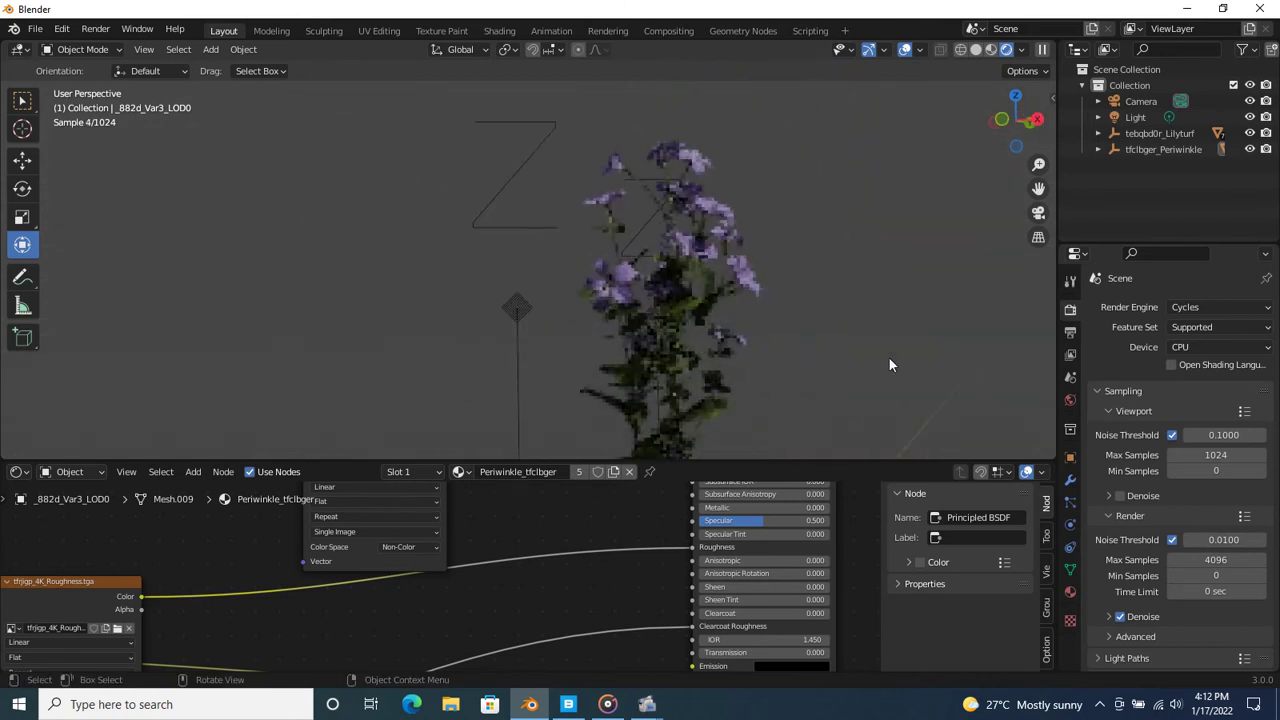
{"action": "scroll", "coordinate": [850, 362], "scroll_direction": "down", "scroll_amount": 2}
{"action": "scroll", "coordinate": [770, 360], "scroll_direction": "up", "scroll_amount": 2}
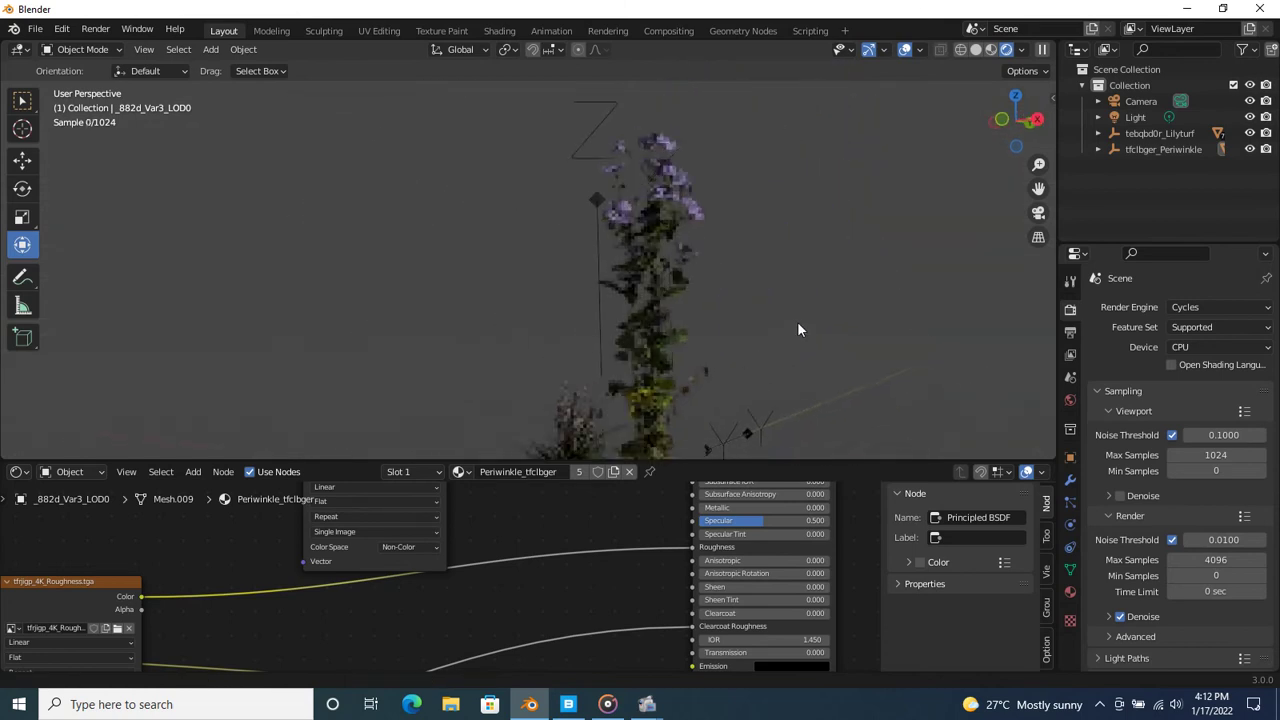
{"action": "scroll", "coordinate": [822, 300], "scroll_direction": "up", "scroll_amount": 1}
{"action": "scroll", "coordinate": [808, 300], "scroll_direction": "up", "scroll_amount": 1}
{"action": "scroll", "coordinate": [755, 360], "scroll_direction": "up", "scroll_amount": 3}
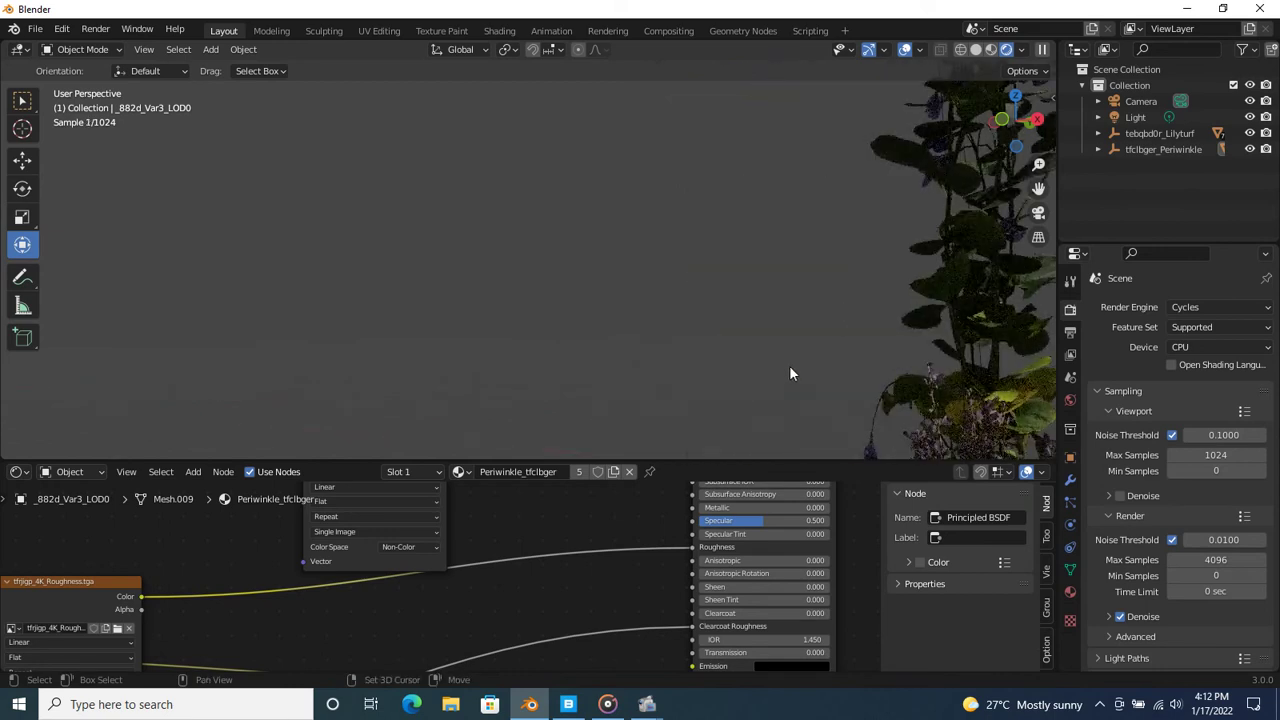
{"action": "mouse_move", "coordinate": [789, 365]}
{"action": "middle_mouse_down", "text": "shift"}
{"action": "mouse_move", "coordinate": [565, 207]}
{"action": "mouse_move", "coordinate": [578, 222]}
{"action": "middle_mouse_up", "text": "shift"}
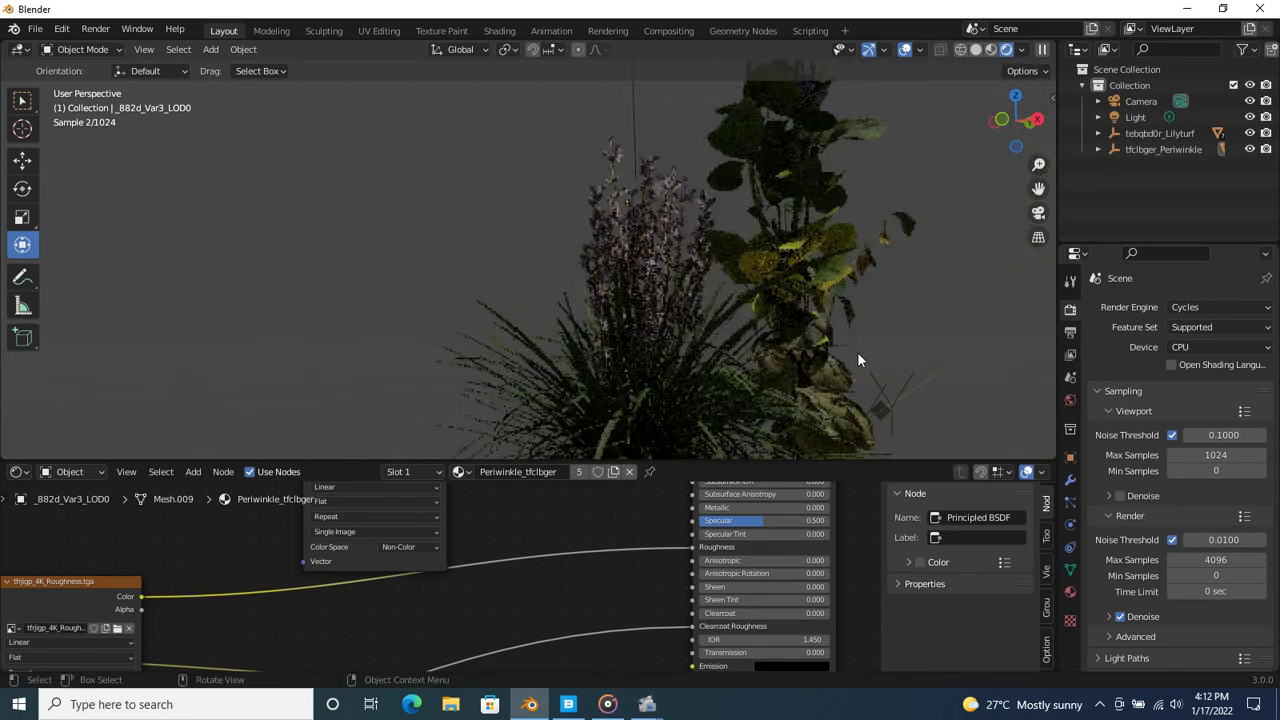
{"action": "mouse_move", "coordinate": [812, 404]}
{"action": "middle_mouse_down"}
{"action": "mouse_move", "coordinate": [864, 424]}
{"action": "mouse_move", "coordinate": [838, 384]}
{"action": "mouse_move", "coordinate": [862, 324]}
{"action": "mouse_move", "coordinate": [808, 394]}
{"action": "mouse_move", "coordinate": [791, 346]}
{"action": "mouse_move", "coordinate": [782, 370]}
{"action": "mouse_move", "coordinate": [740, 368]}
{"action": "mouse_move", "coordinate": [730, 388]}
{"action": "mouse_move", "coordinate": [560, 397]}
{"action": "mouse_move", "coordinate": [500, 378]}
{"action": "mouse_move", "coordinate": [675, 364]}
{"action": "middle_mouse_up"}
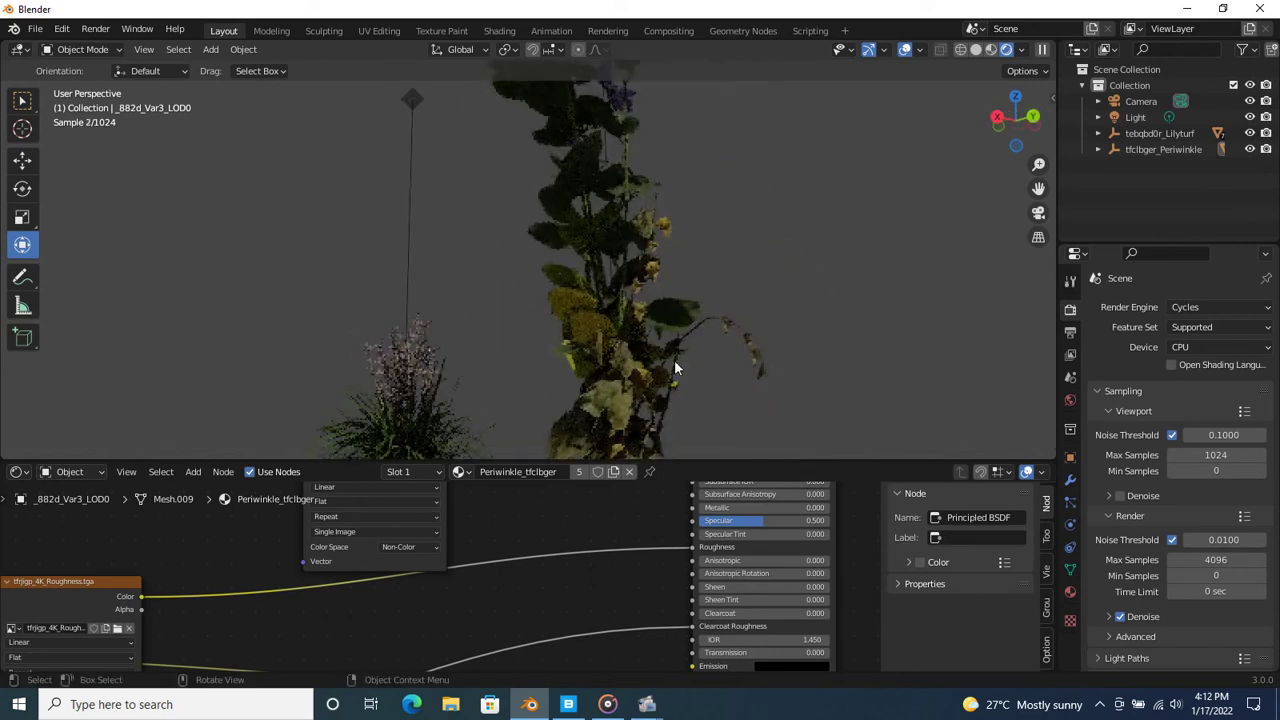
{"action": "middle_click_drag", "start_coordinate": [760, 329], "coordinate": [827, 406]}
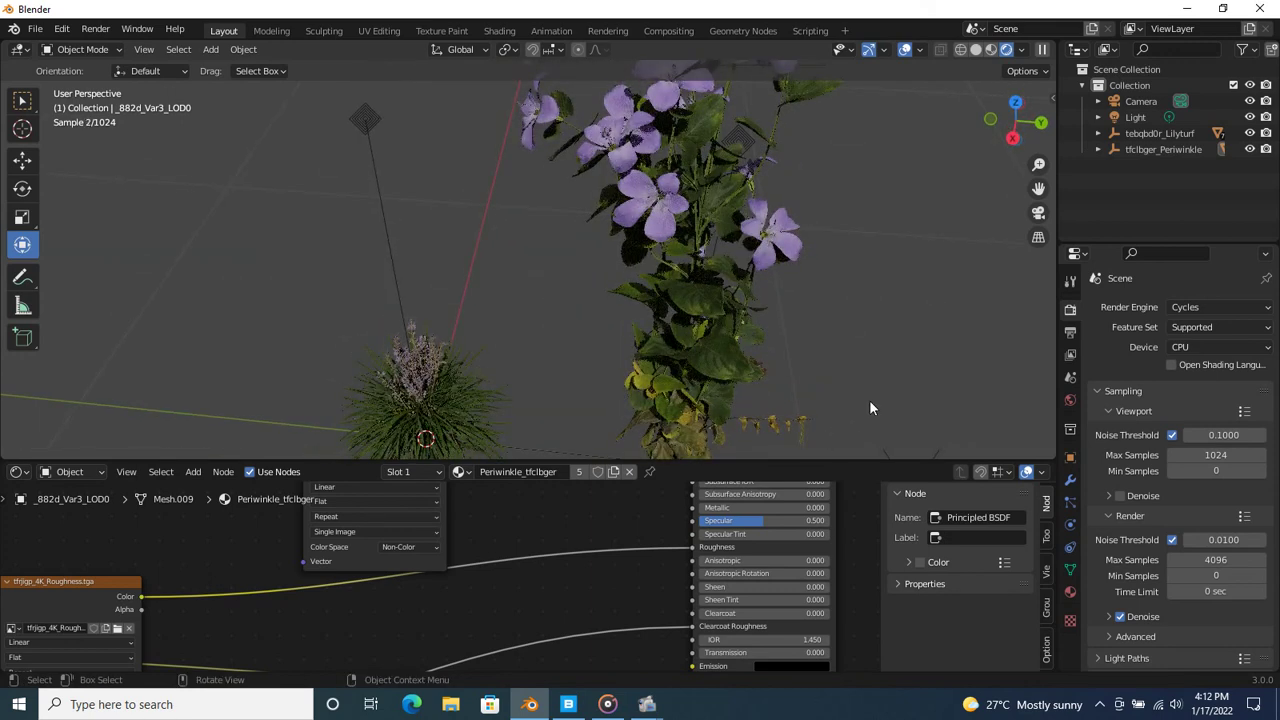
{"action": "mouse_move", "coordinate": [870, 408]}
{"action": "middle_mouse_down"}
{"action": "mouse_move", "coordinate": [829, 346]}
{"action": "mouse_move", "coordinate": [852, 336]}
{"action": "middle_mouse_up"}
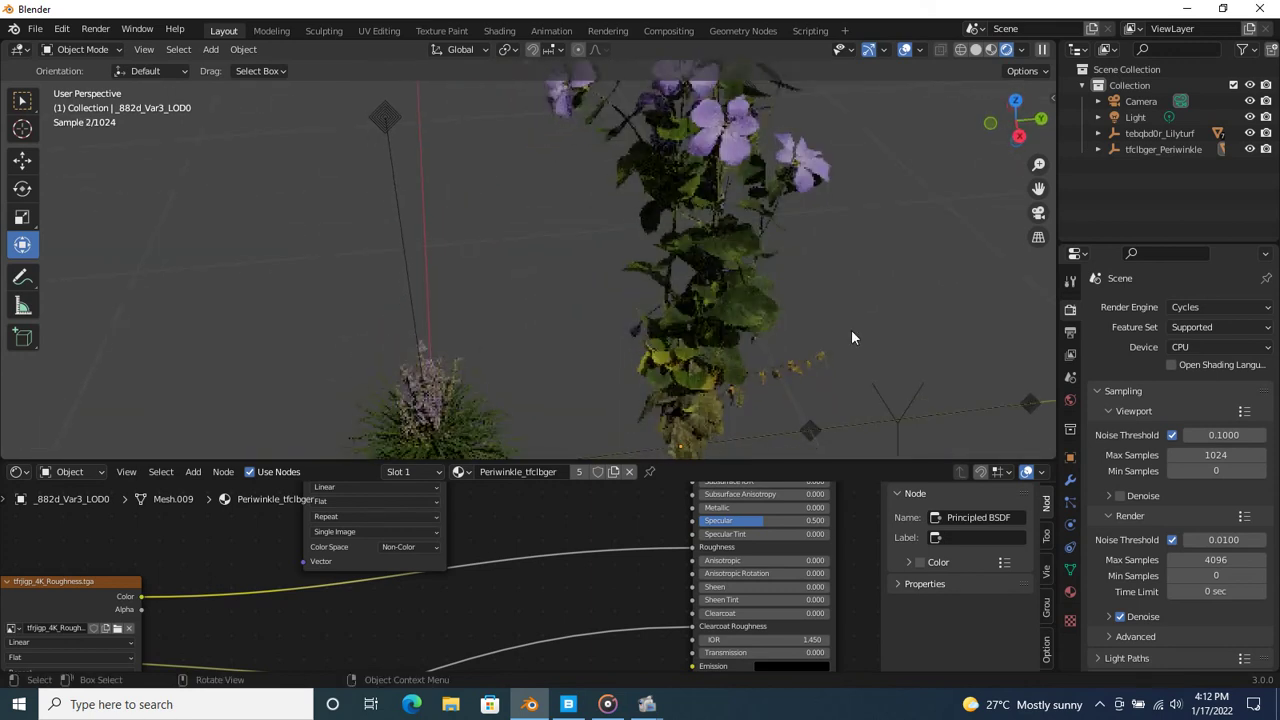